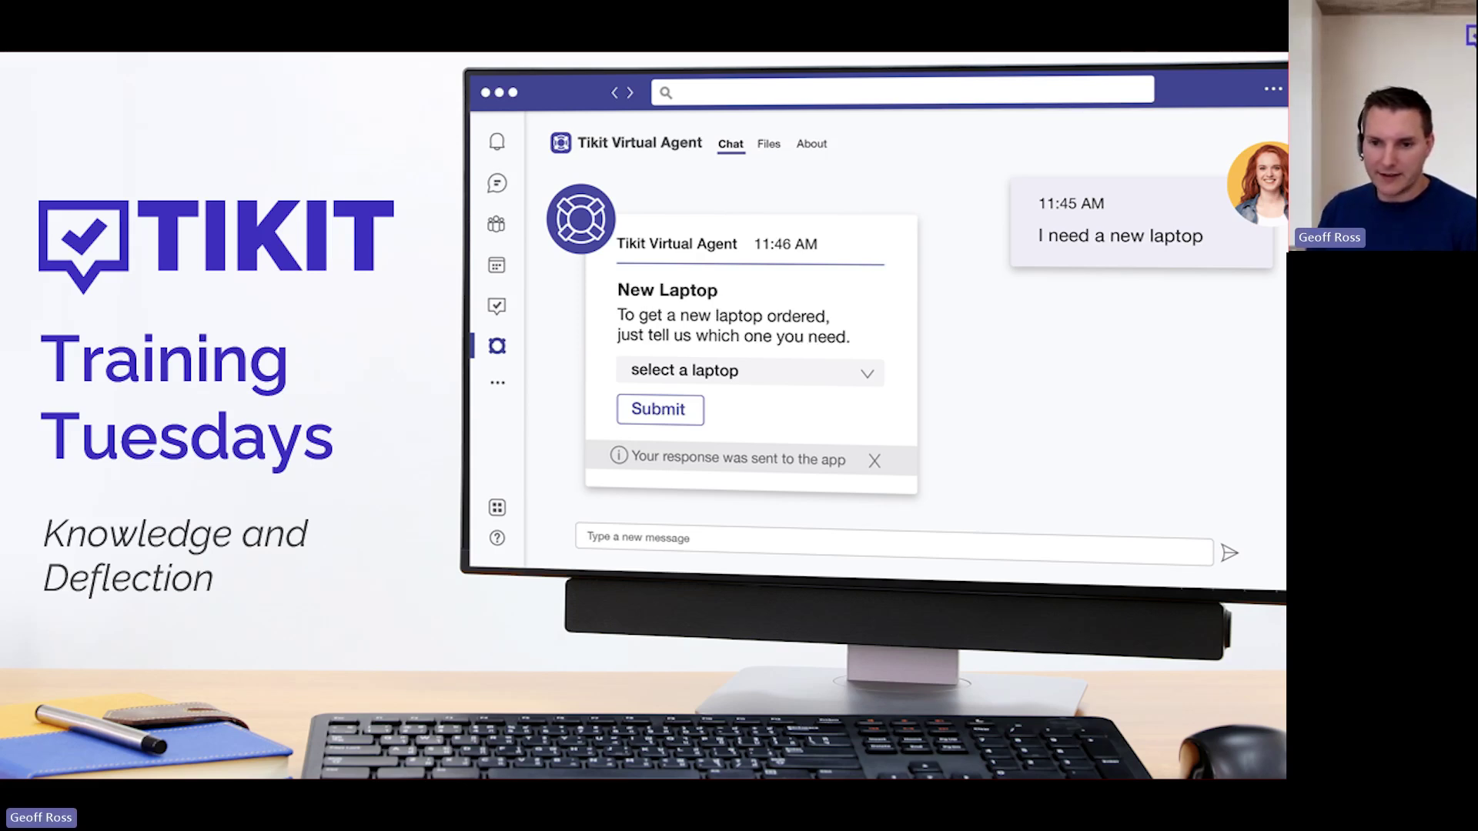
Advance from the Training Tuesdays title slide to the 'Why is knowledge and deflection important' slide
key(Right)
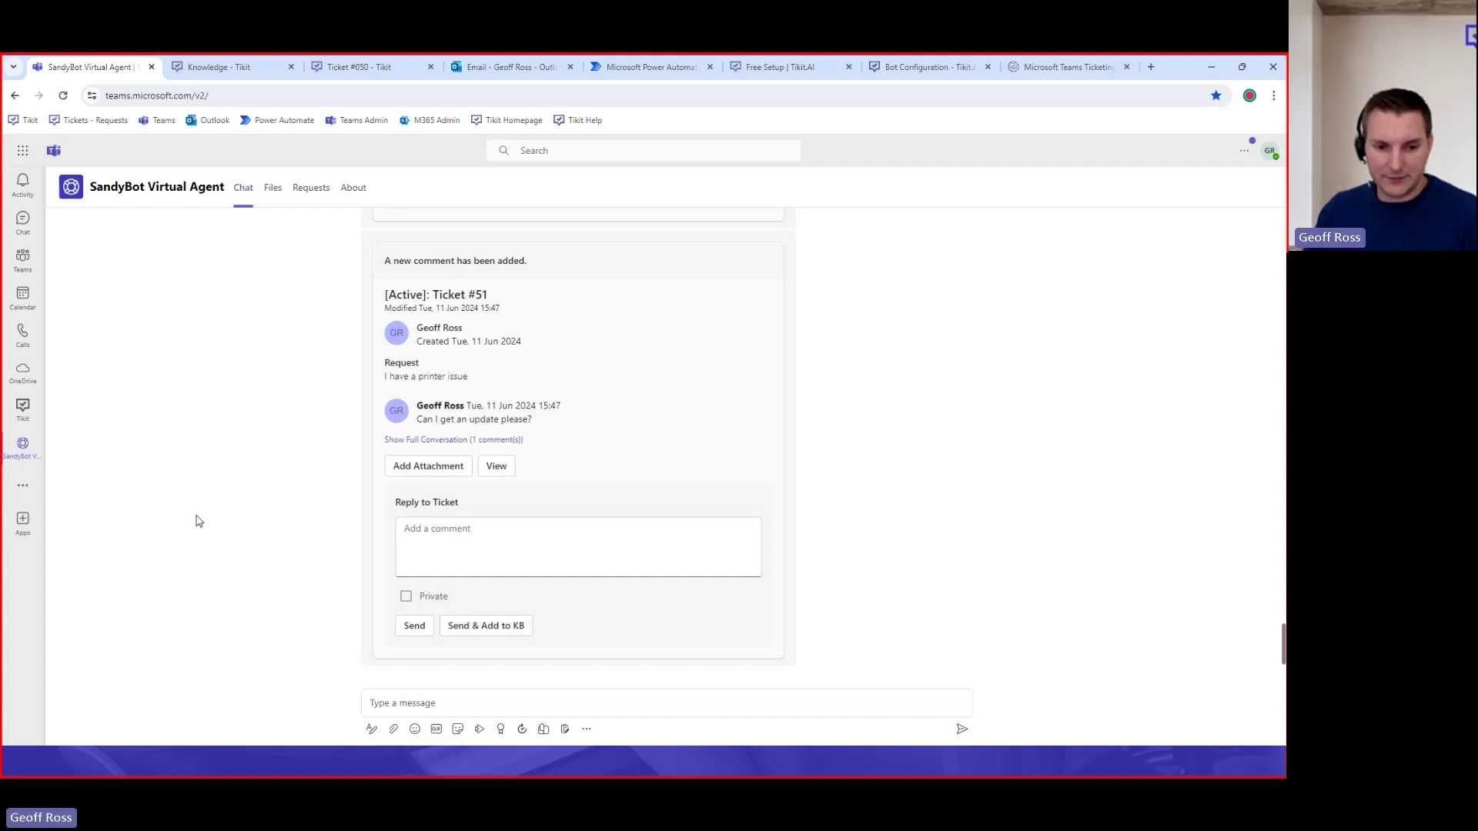
Check the signed-in account's profile status, then put the cursor in the SandyBot message box
click(1269, 152)
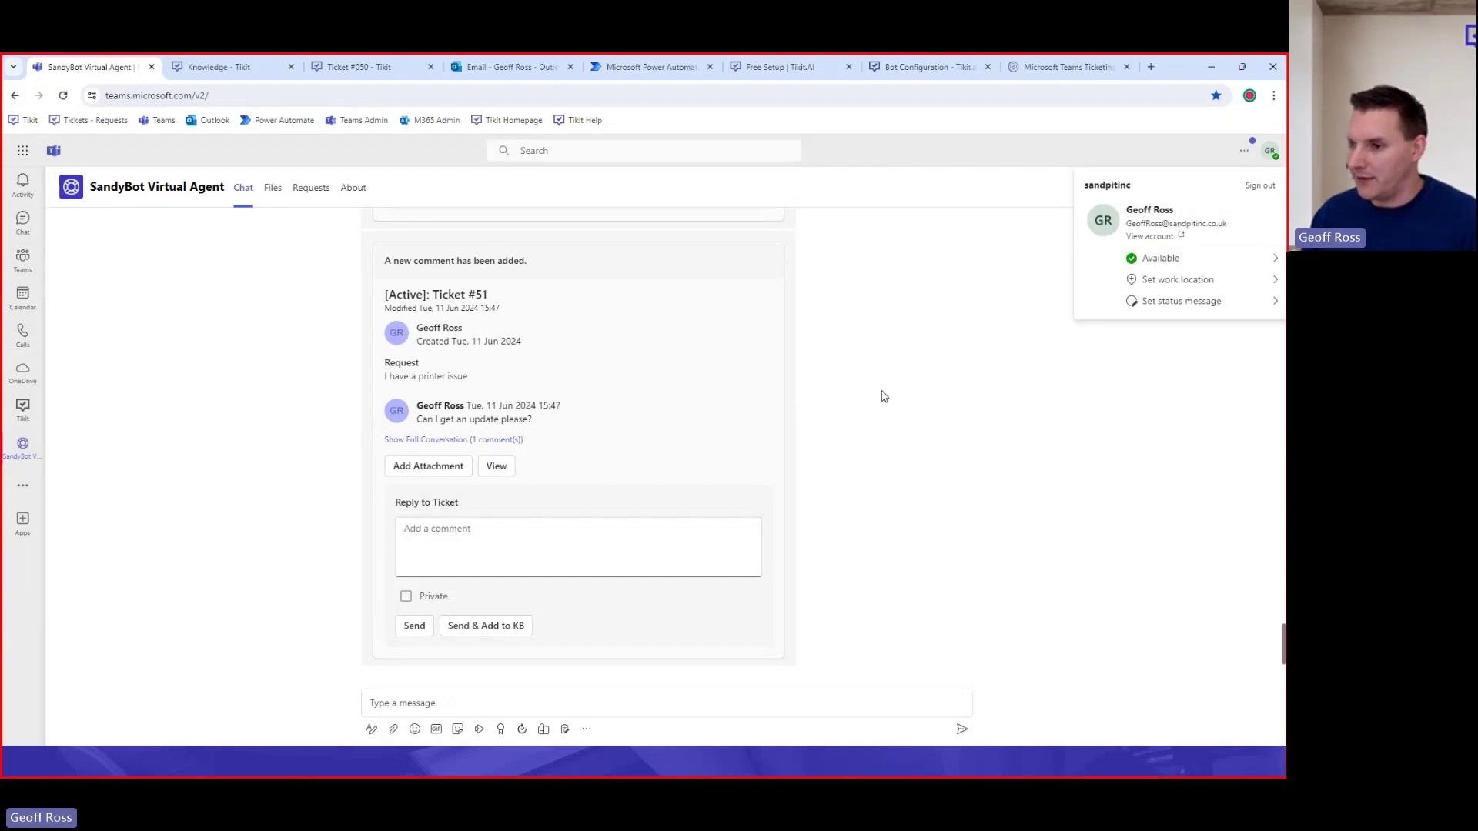
click(888, 440)
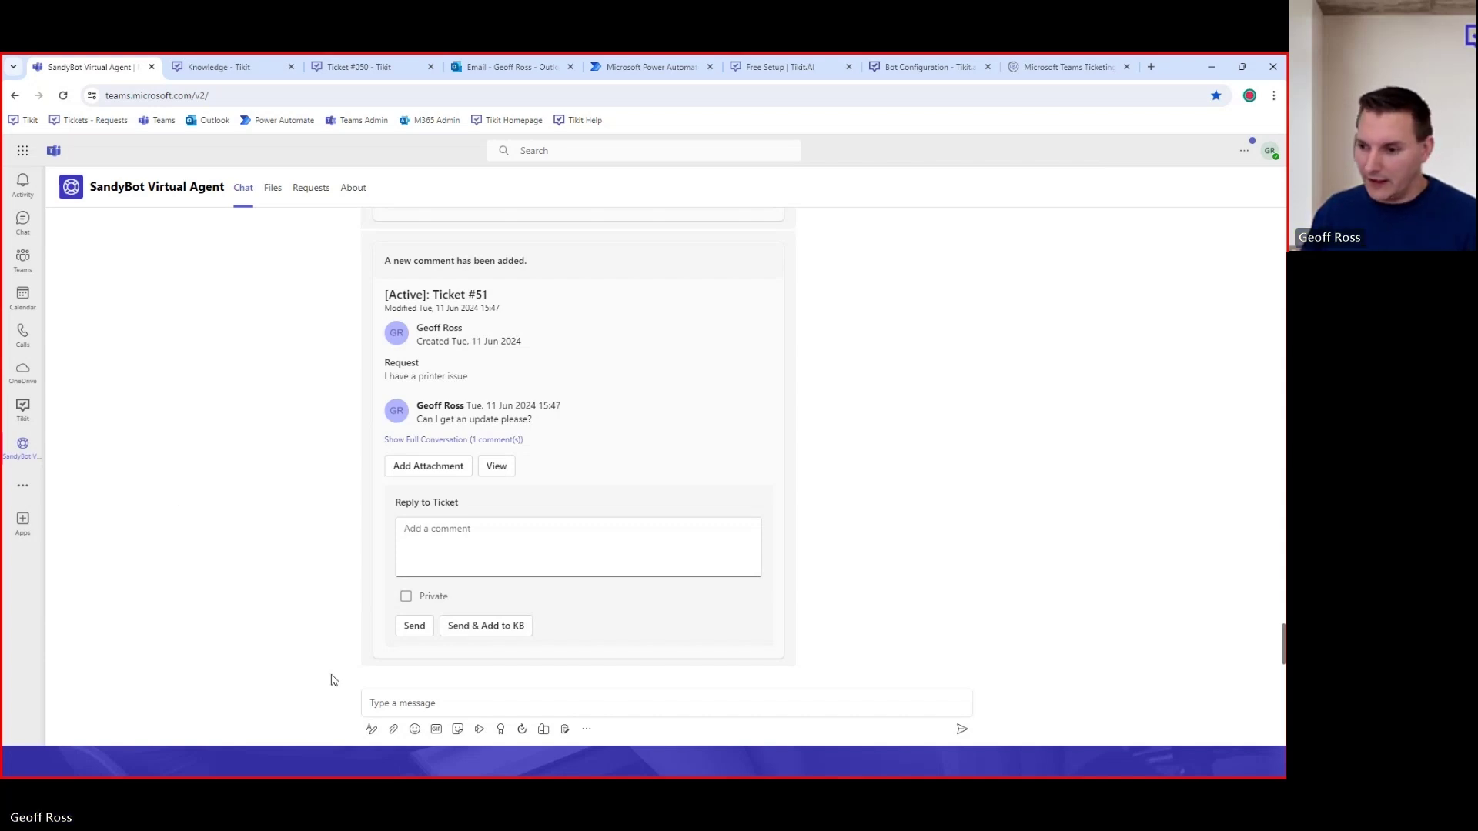
click(385, 703)
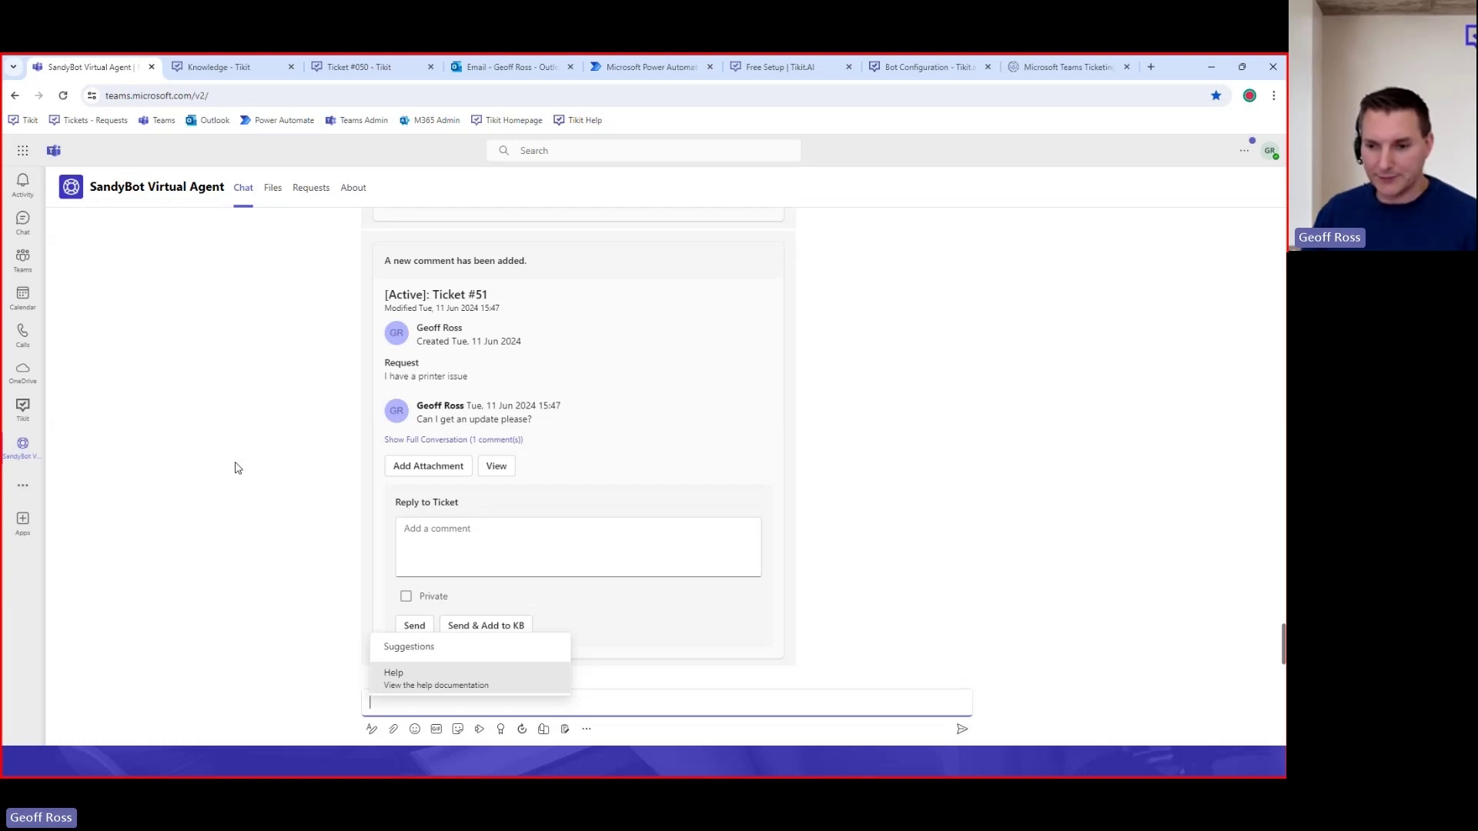
Send SandyBot 'I need the wifi password', fixing the misspelling before sending
click(677, 702)
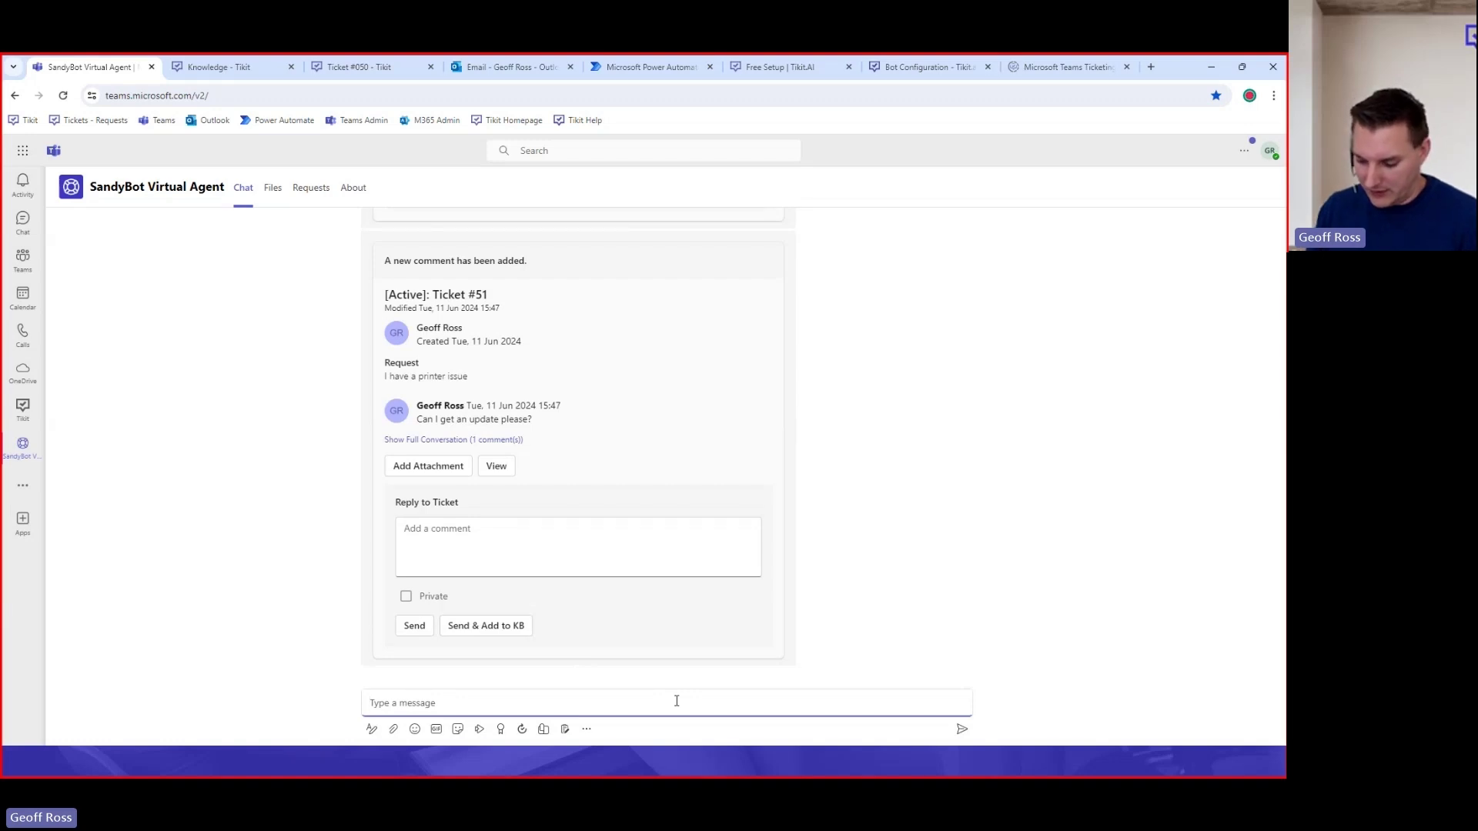
text(I need the wif)
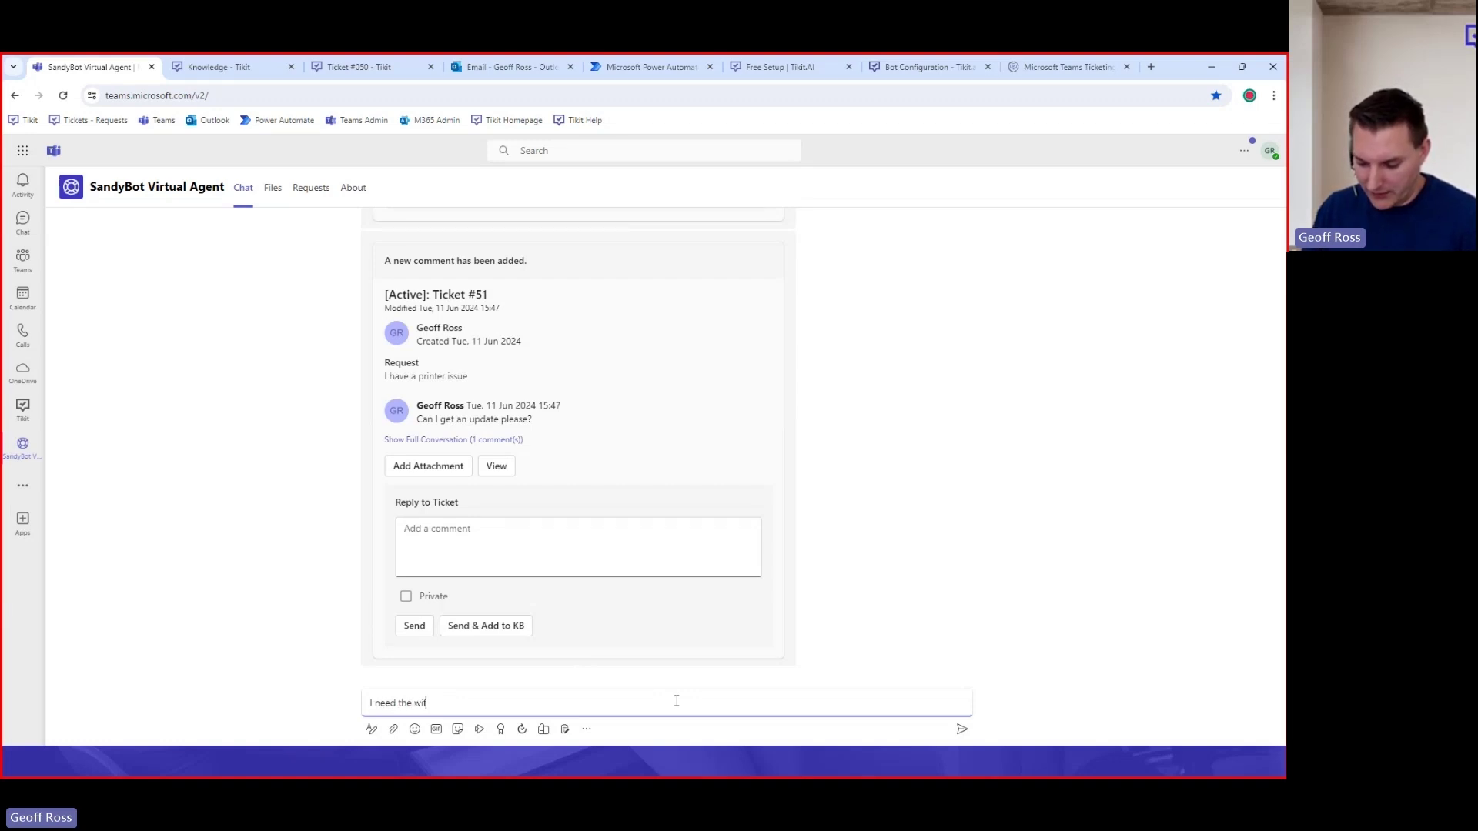
text(i passwrd)
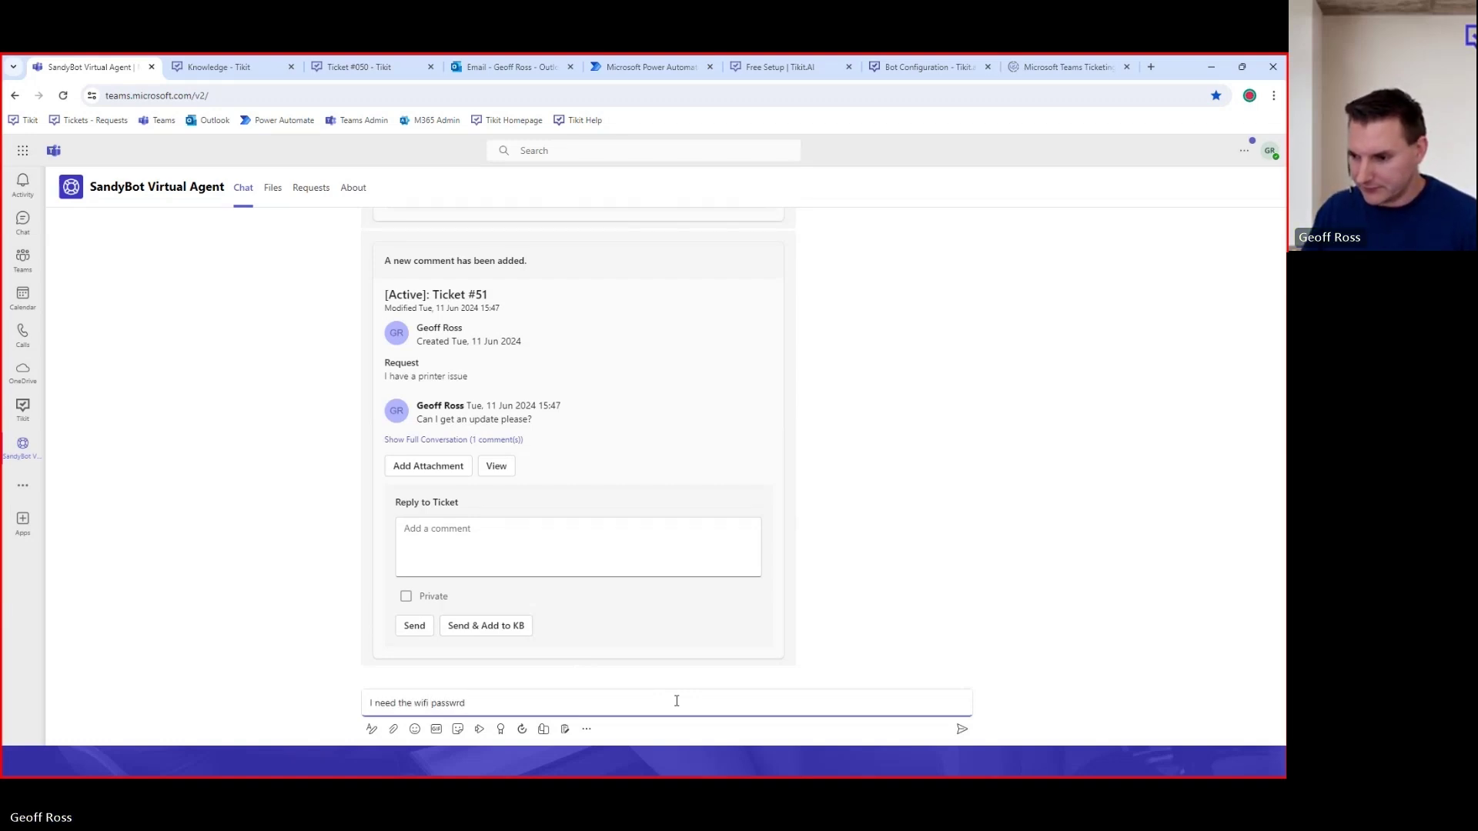
key(BackSpace)
key(BackSpace)
text(ord)
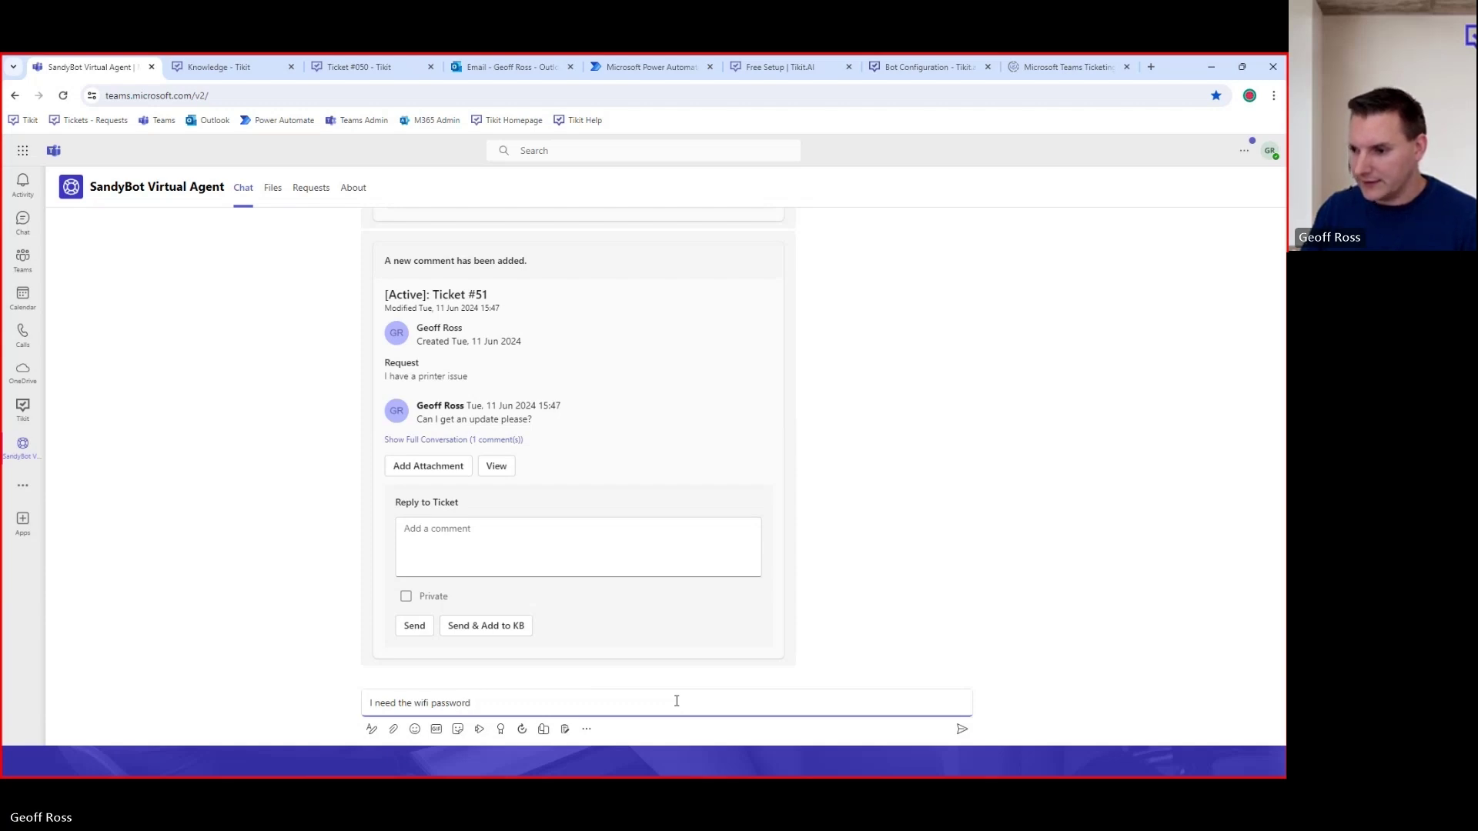
key(Return)
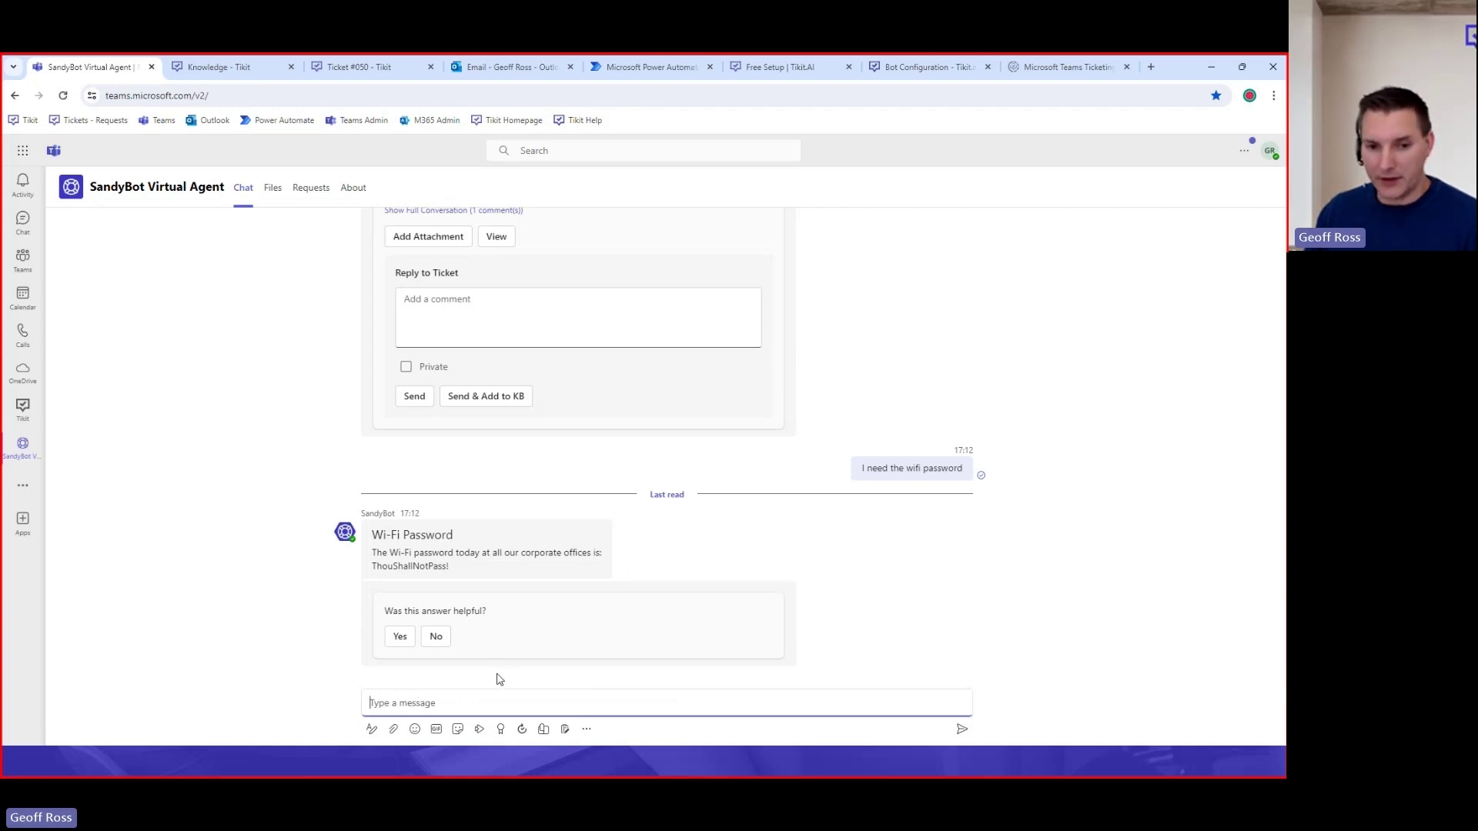
Mark the Wi-Fi Password answer helpful with Yes, then clear the Suggestions popup
click(400, 636)
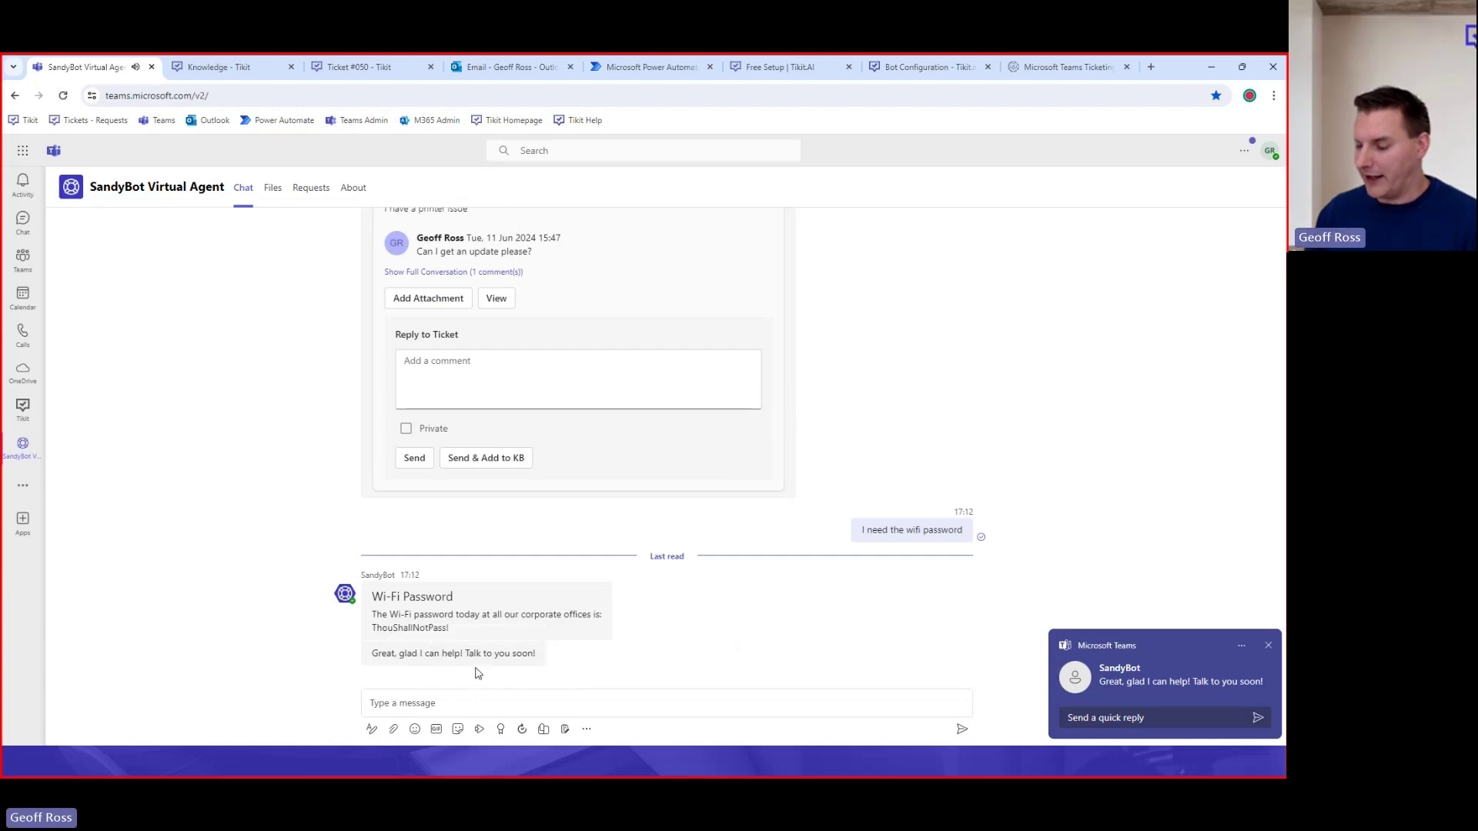
click(475, 705)
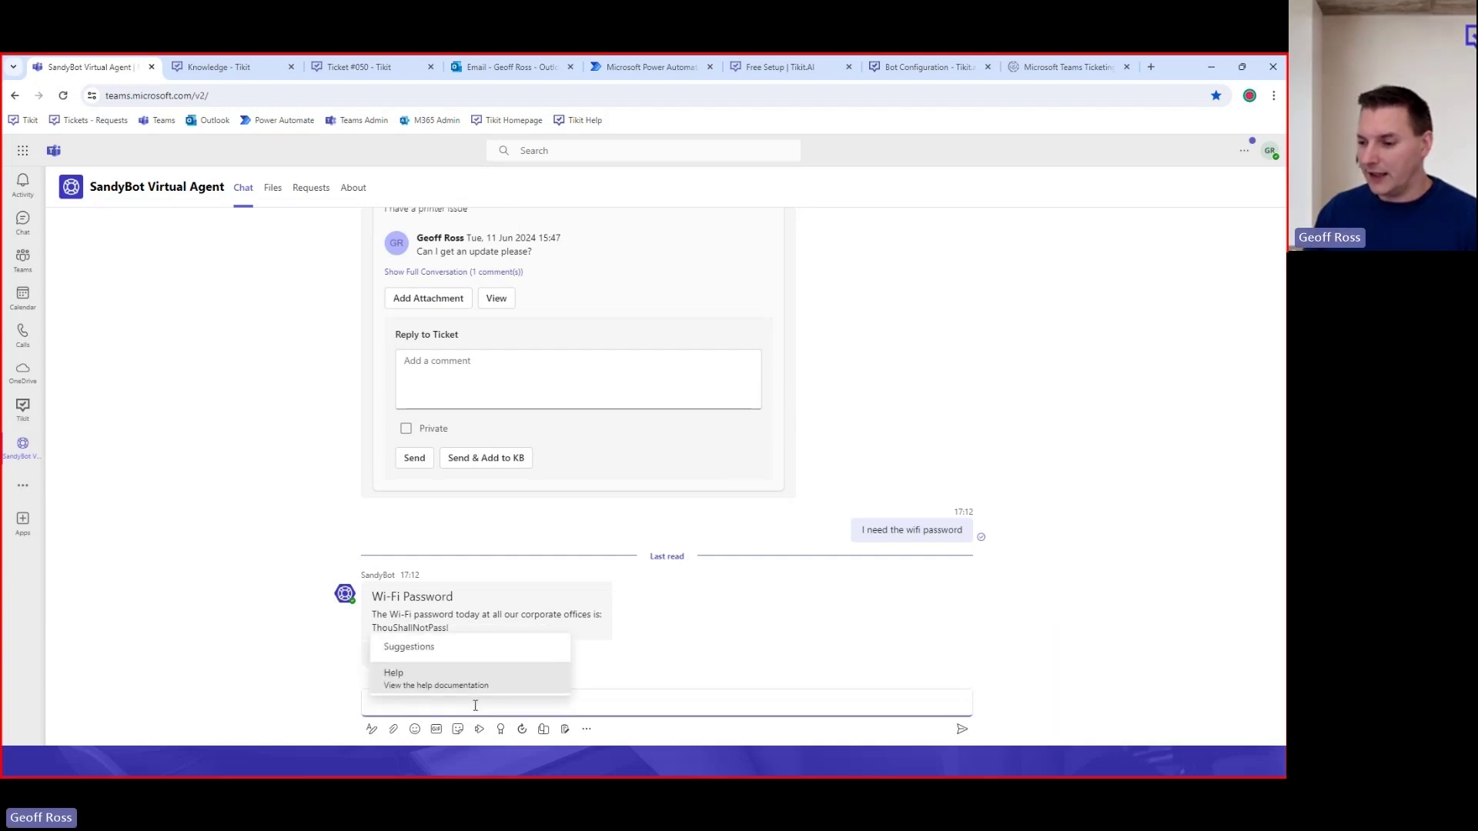
click(895, 663)
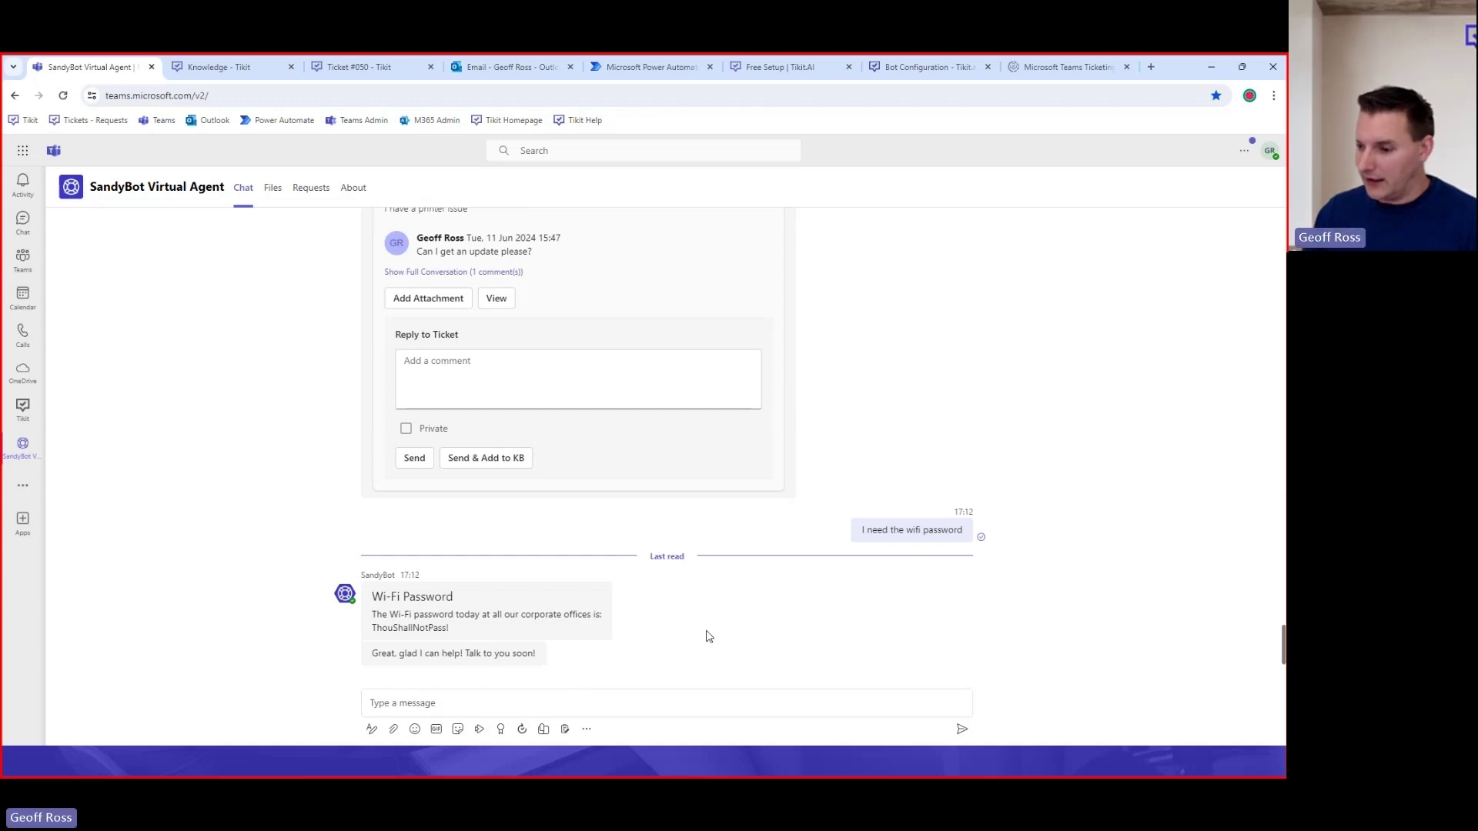
Send SandyBot the message 'my compuper is slow' after dismissing the Suggestions popup
click(493, 711)
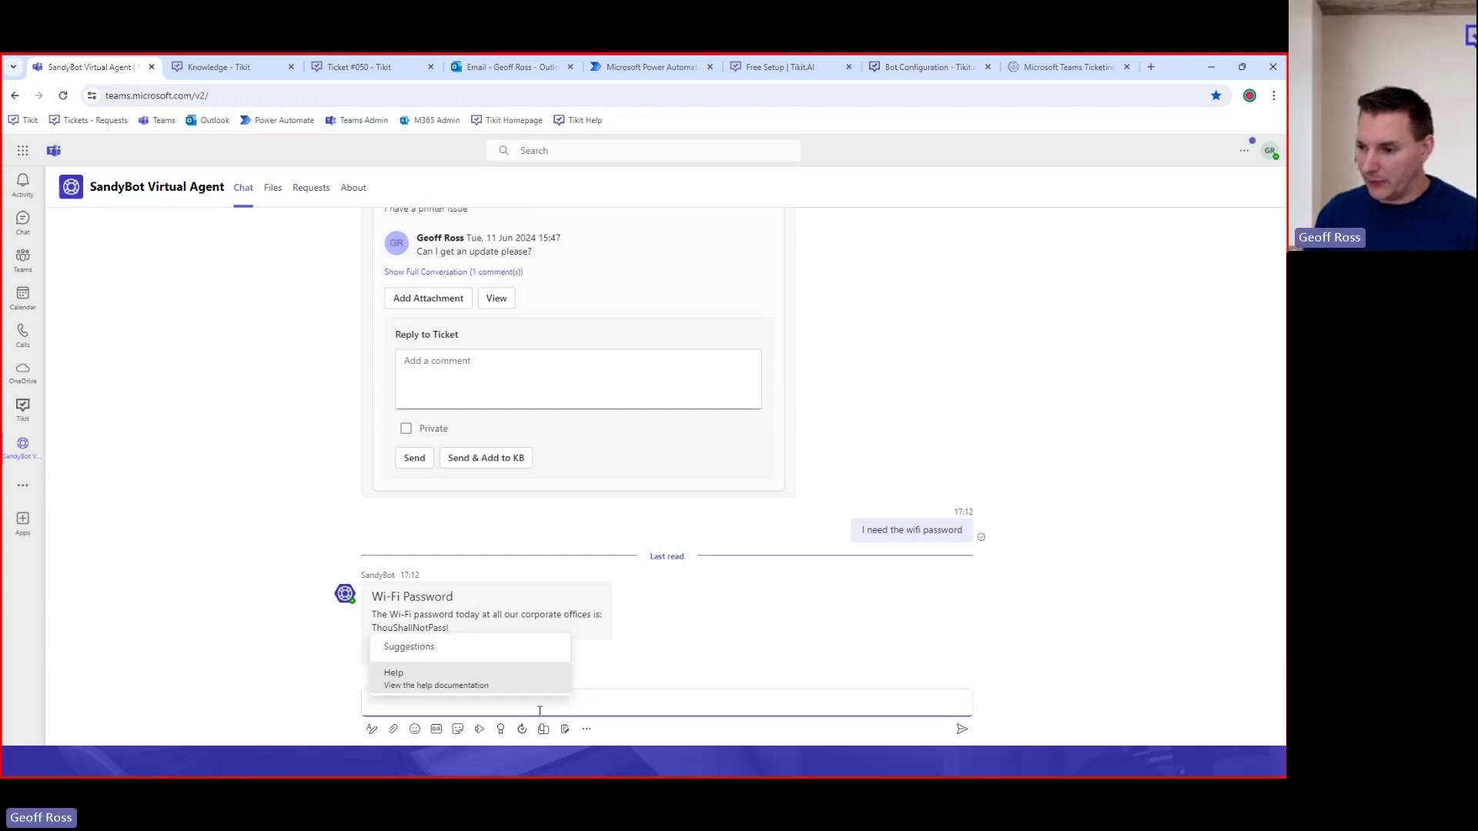
click(599, 709)
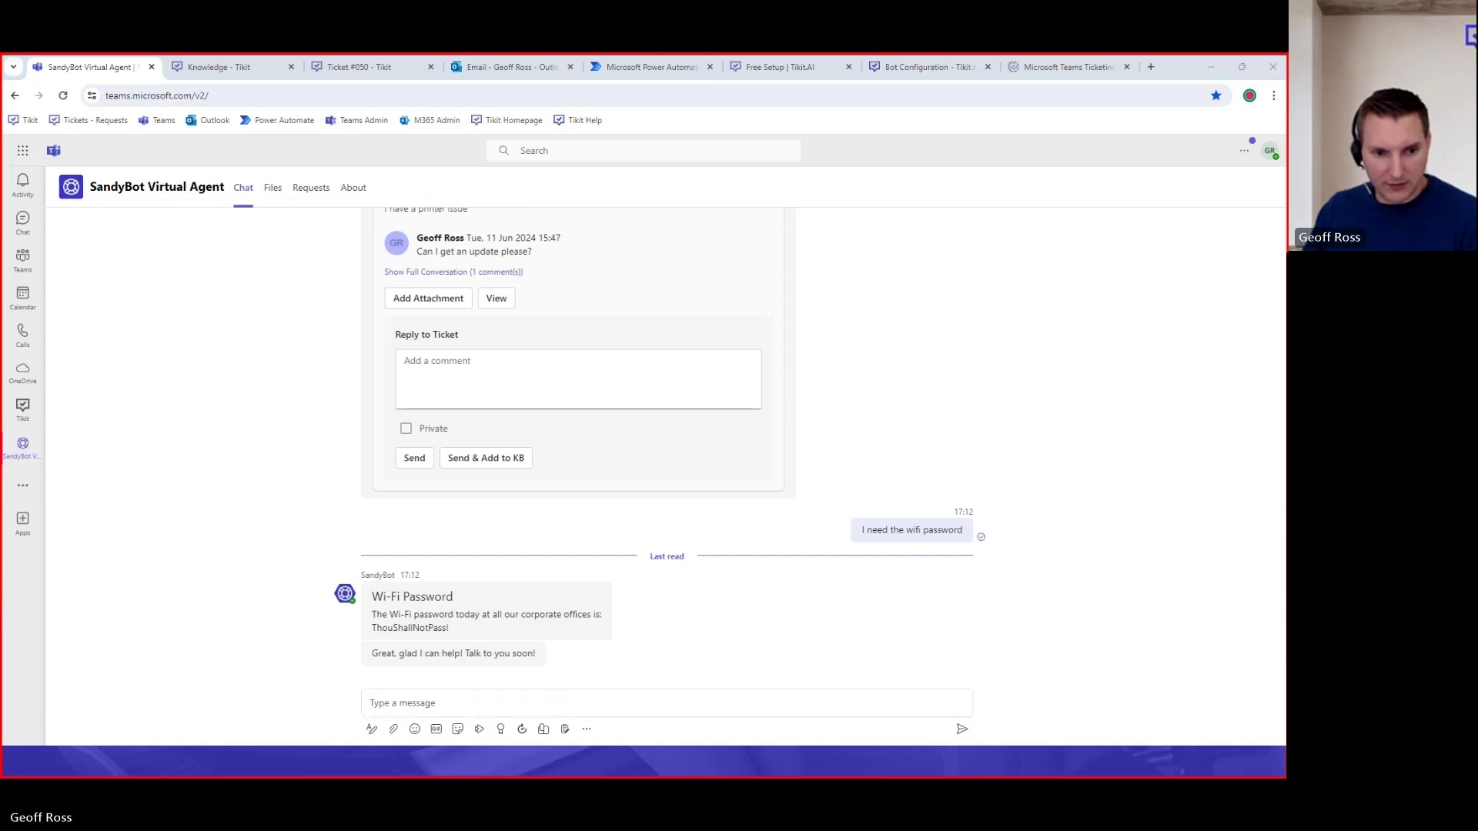
click(407, 708)
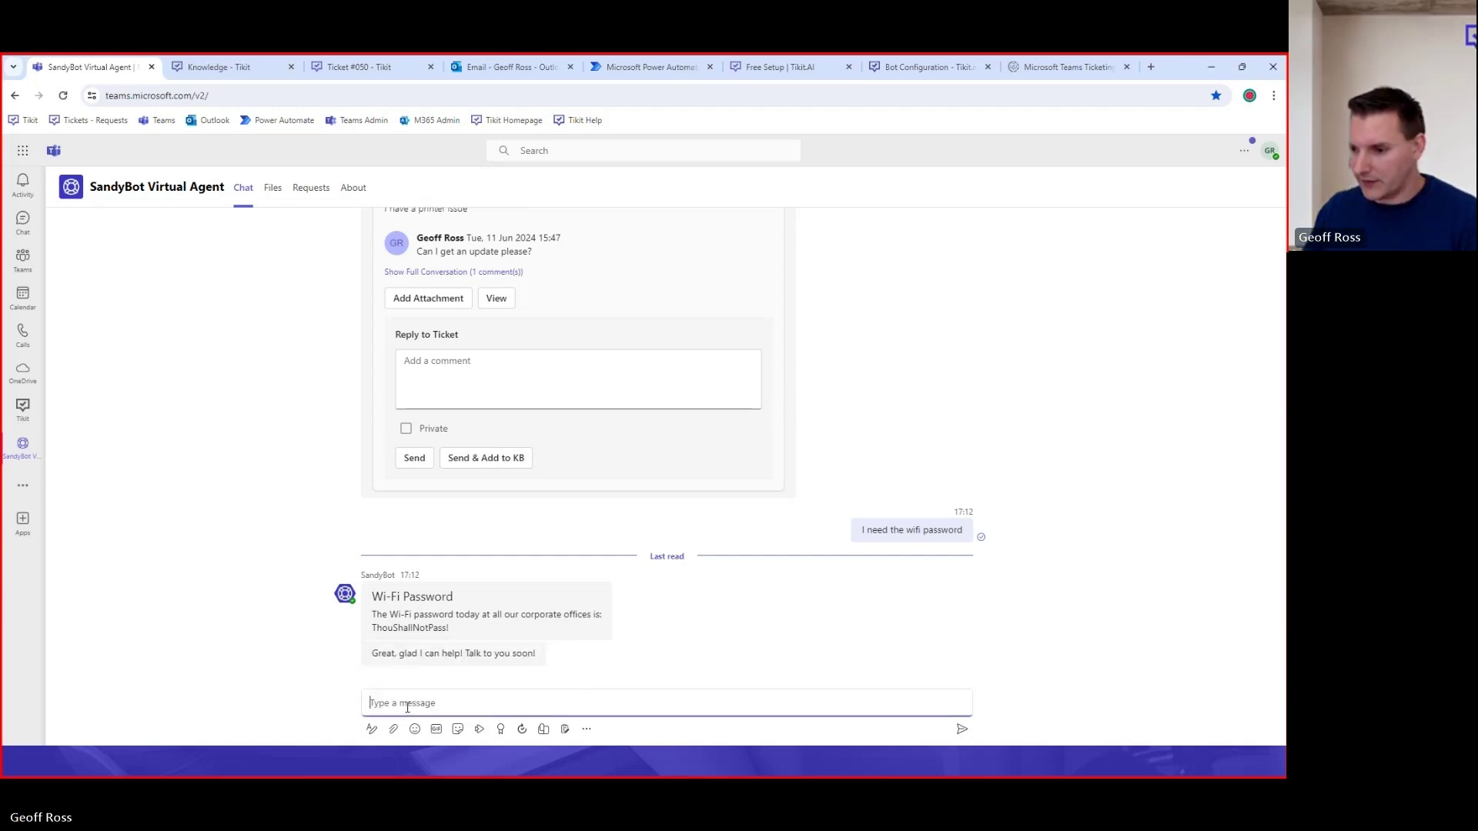
text(my compuper is slow)
key(Return)
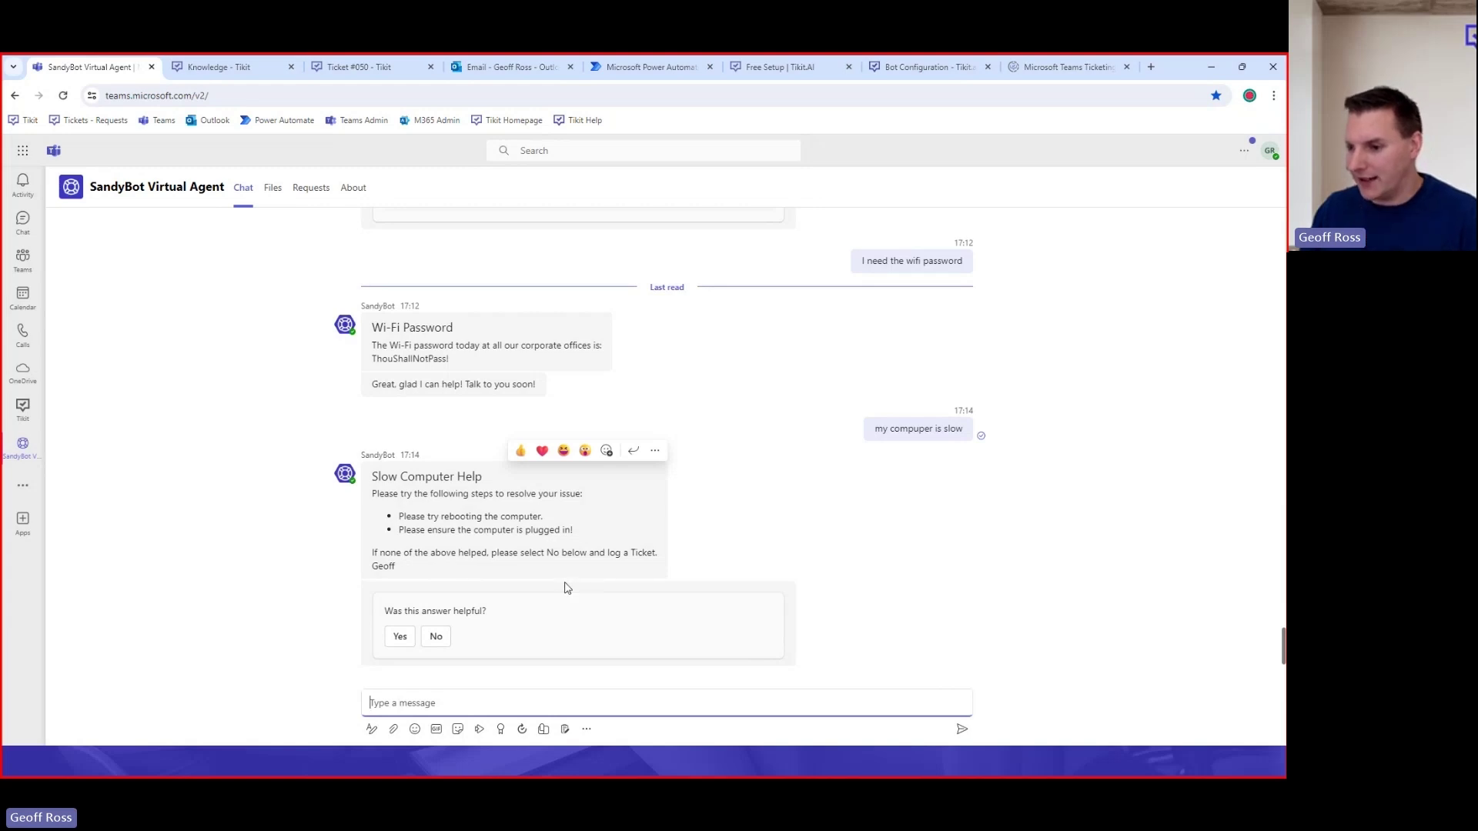
Mark the answer unhelpful, correct the request to 'my computer is slow', and submit it as Ticket #53
click(438, 642)
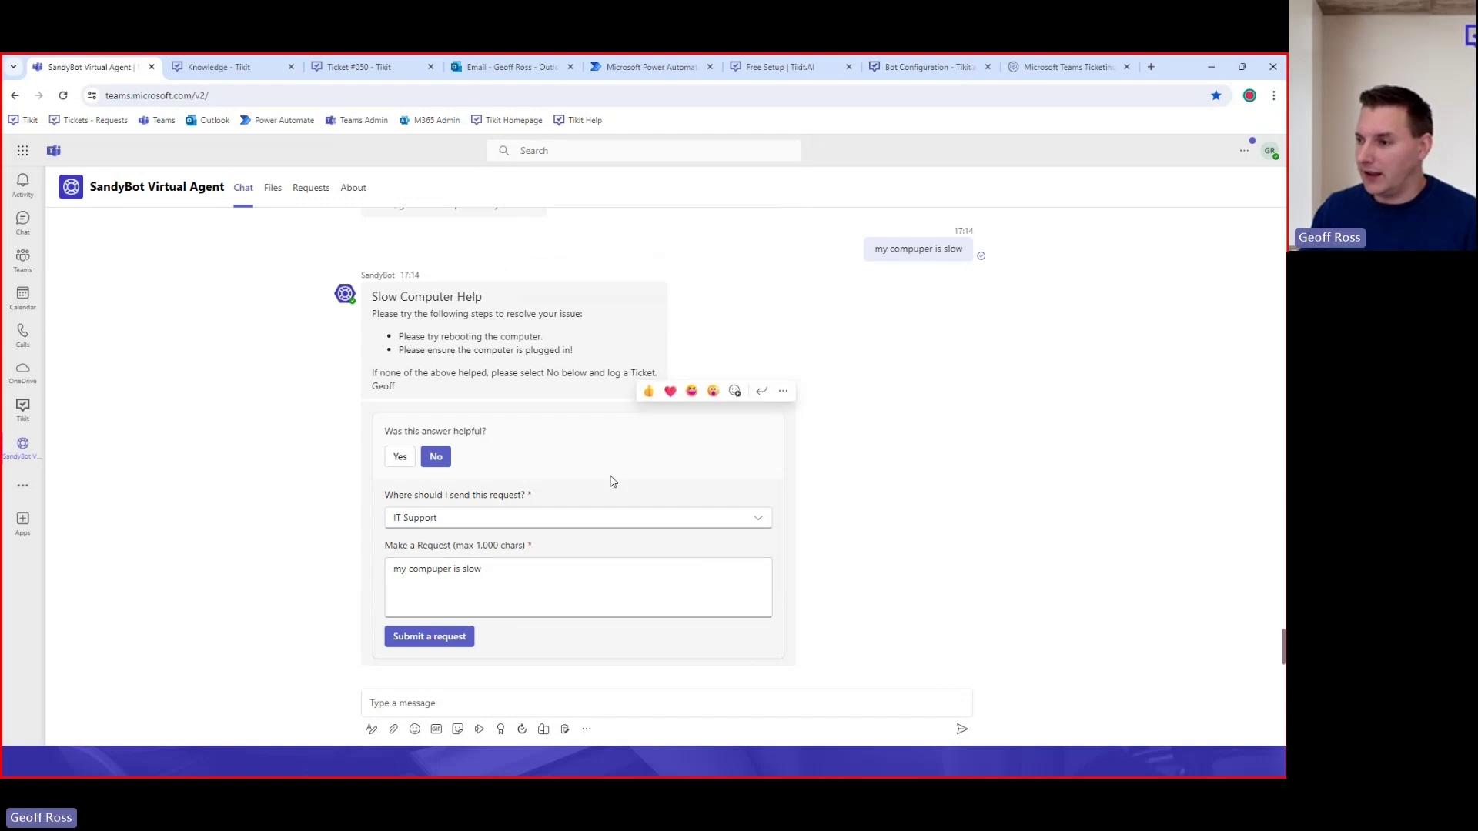
click(478, 585)
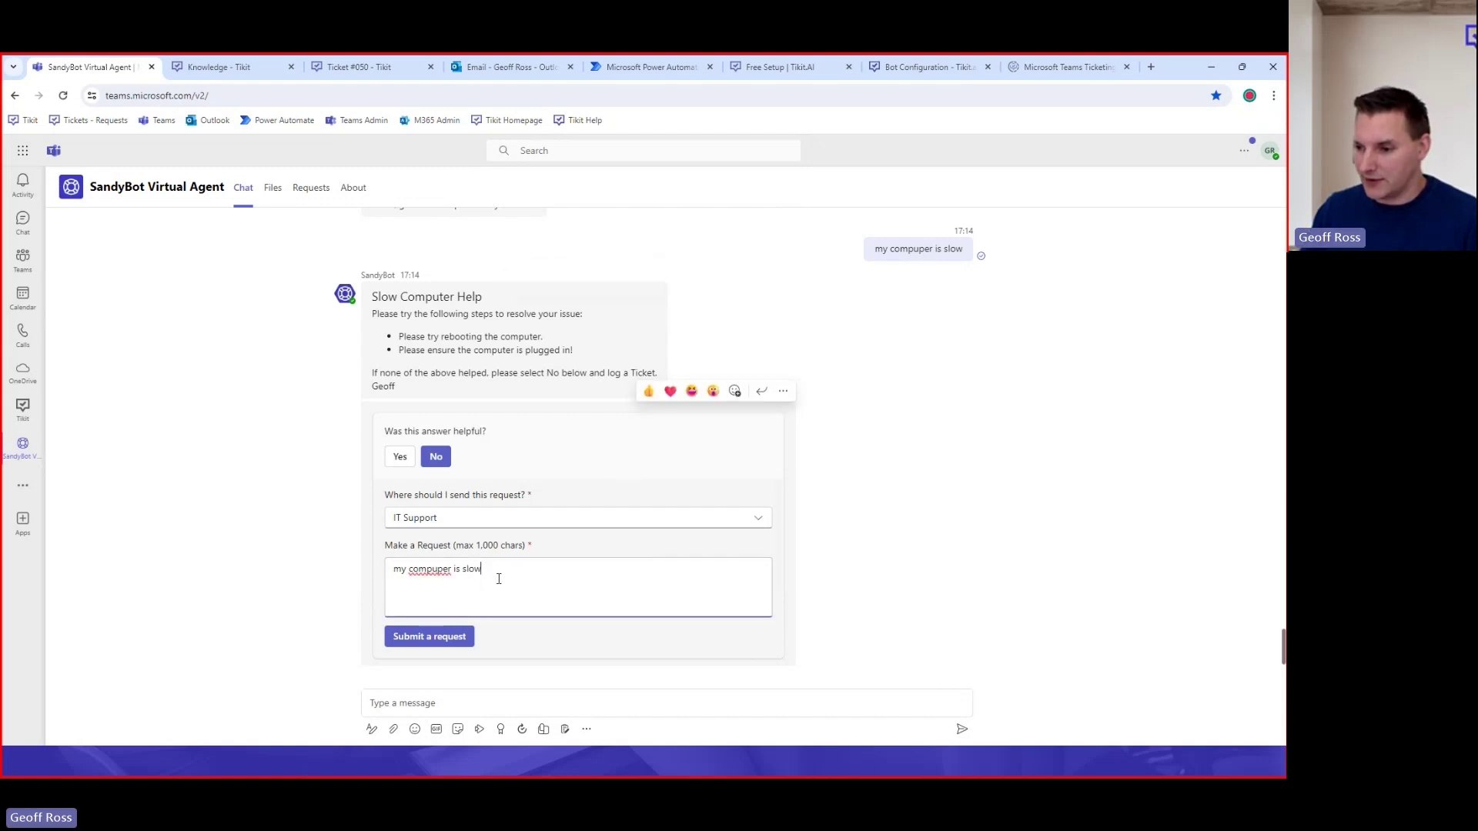
right_click(418, 567)
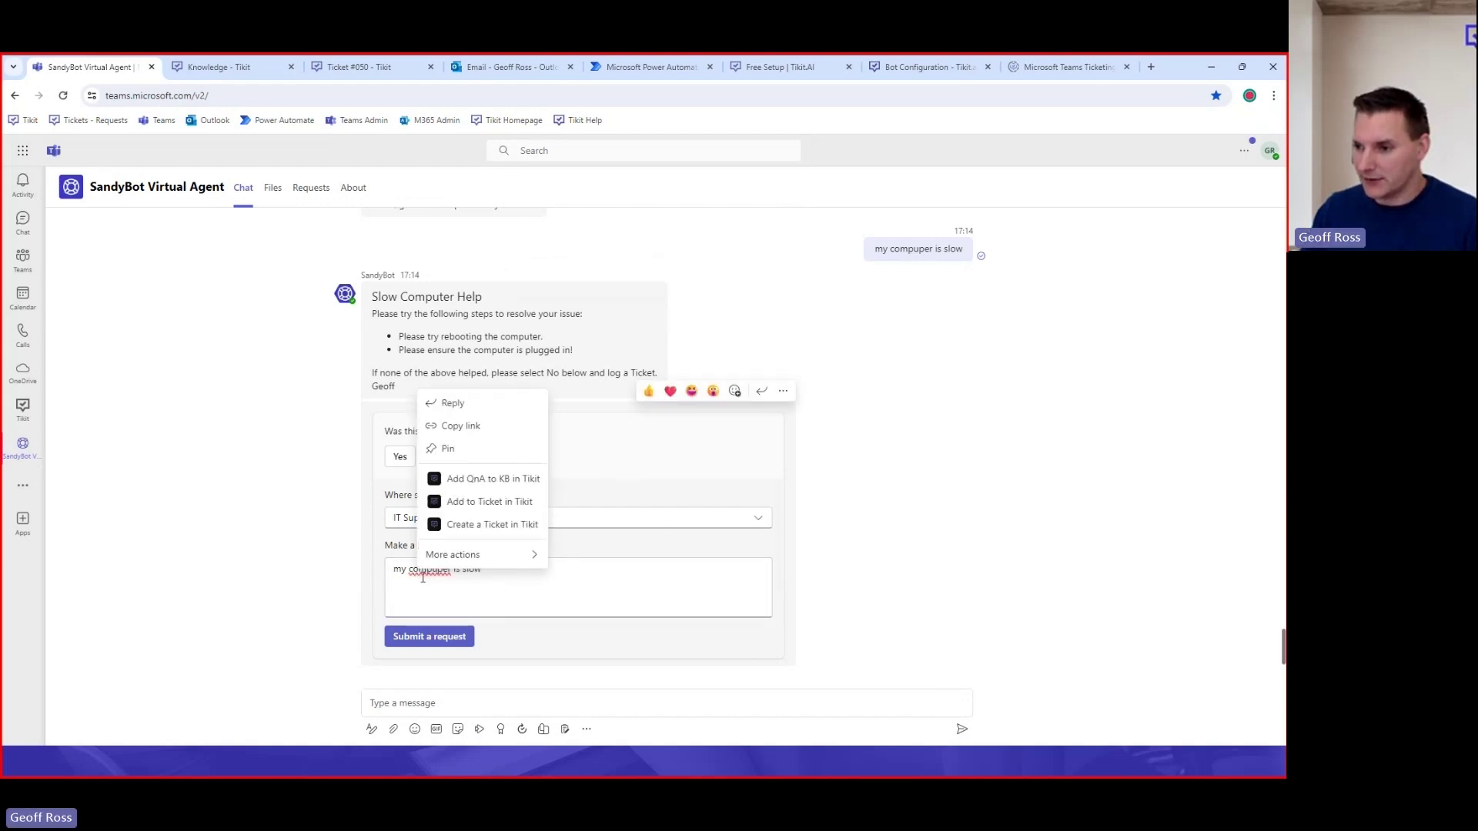
click(428, 569)
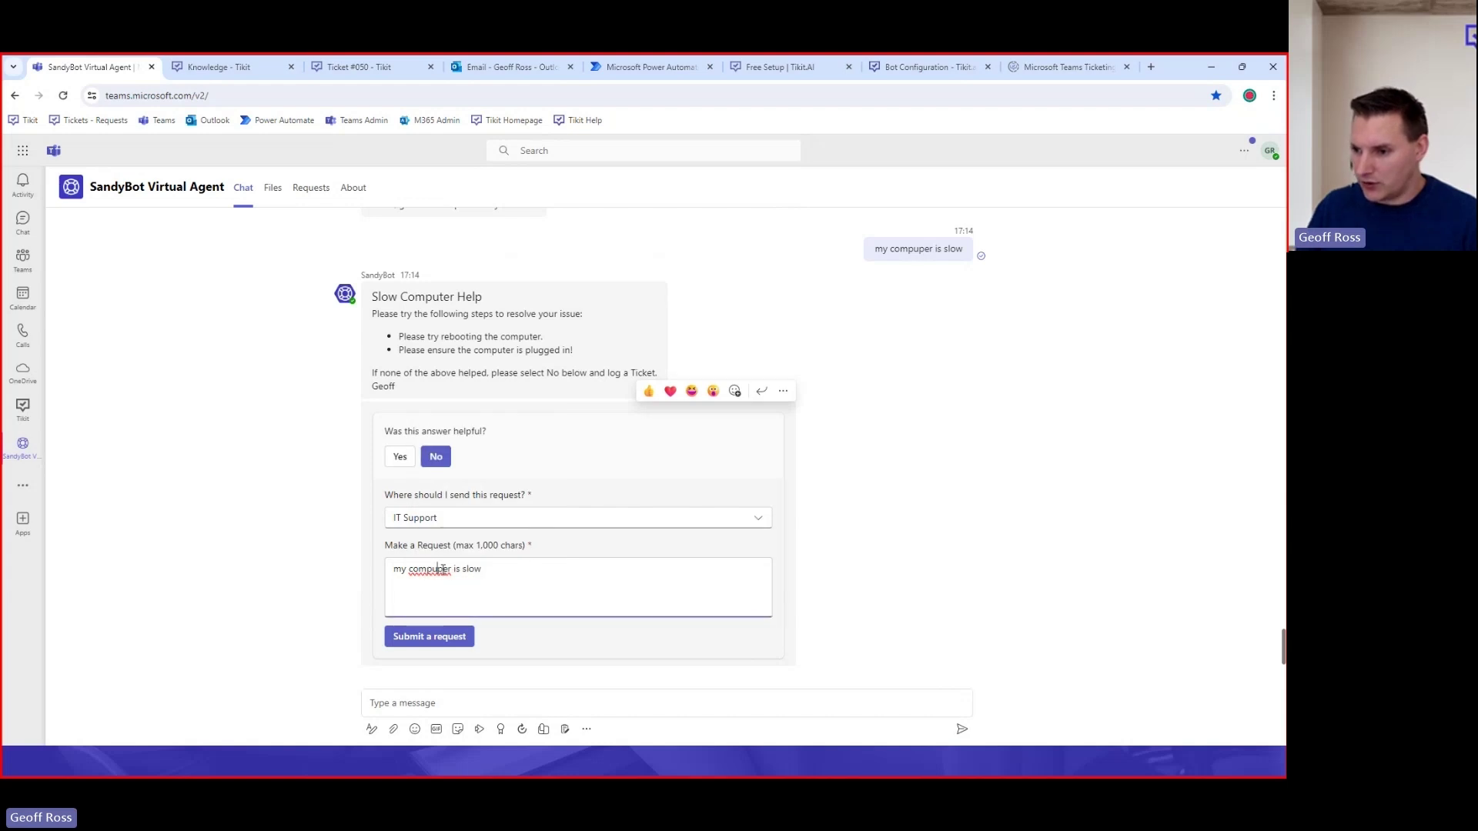
key(BackSpace)
text(t)
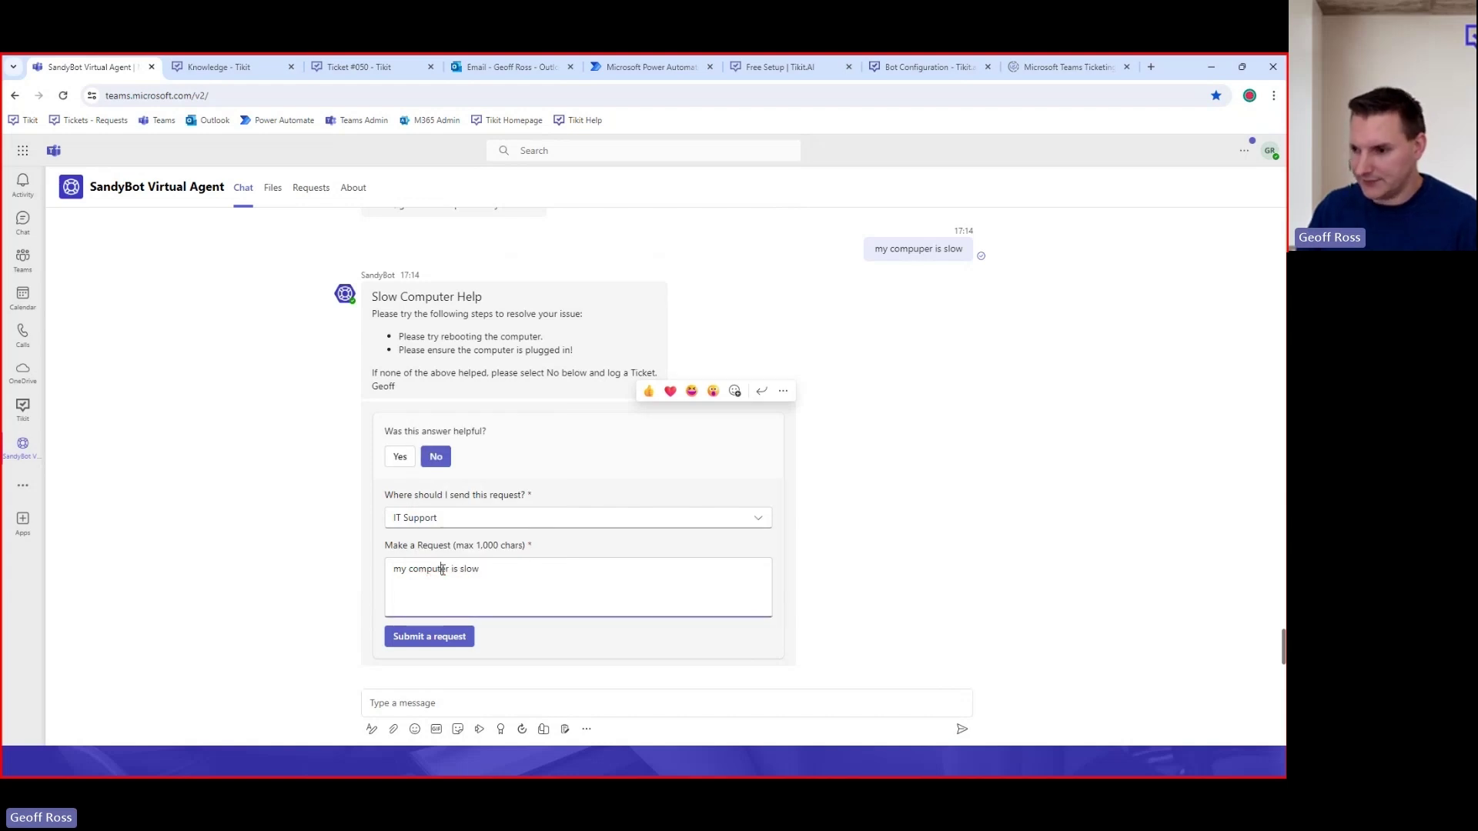
click(437, 639)
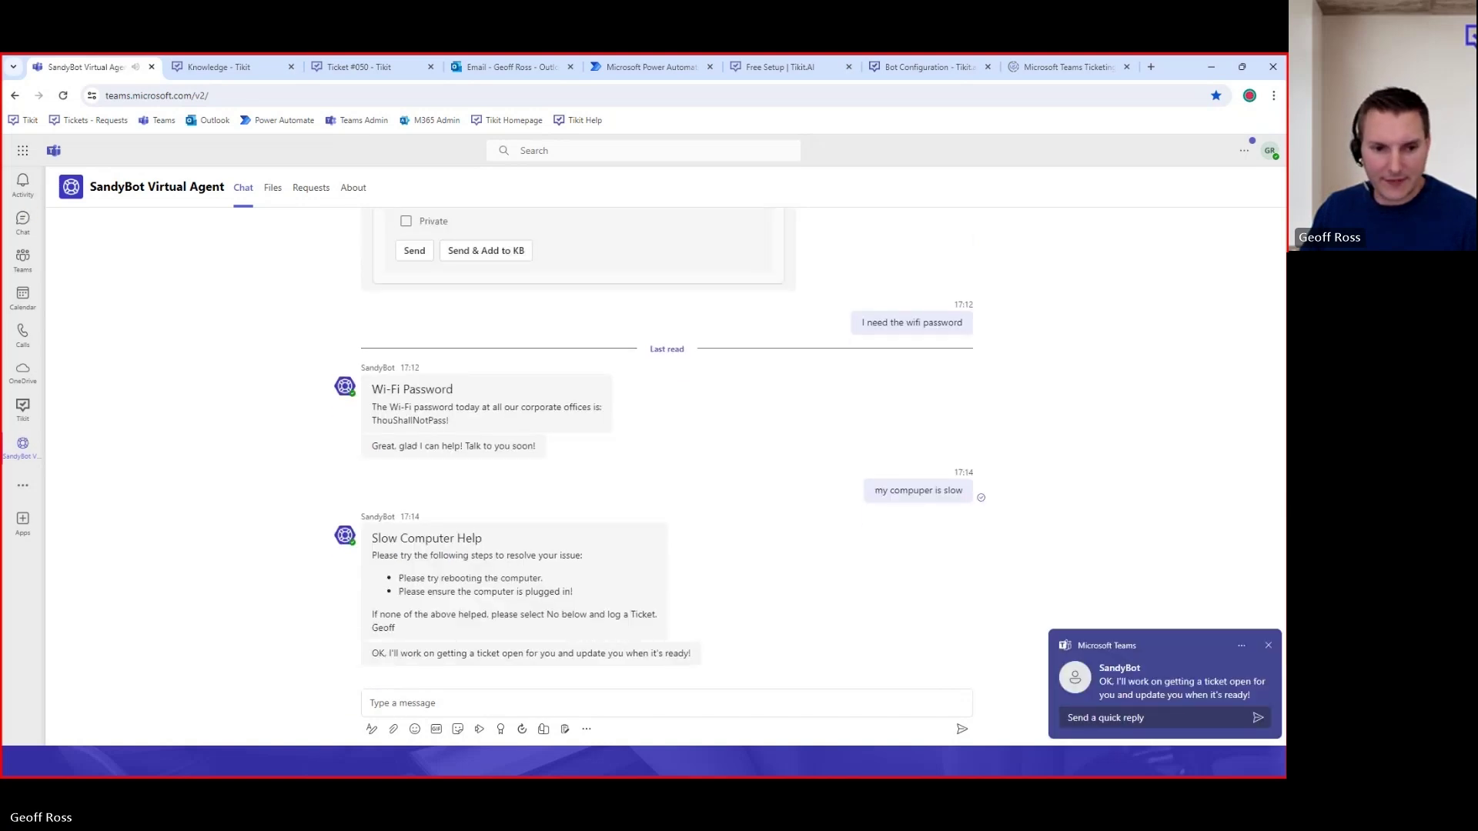
click(551, 703)
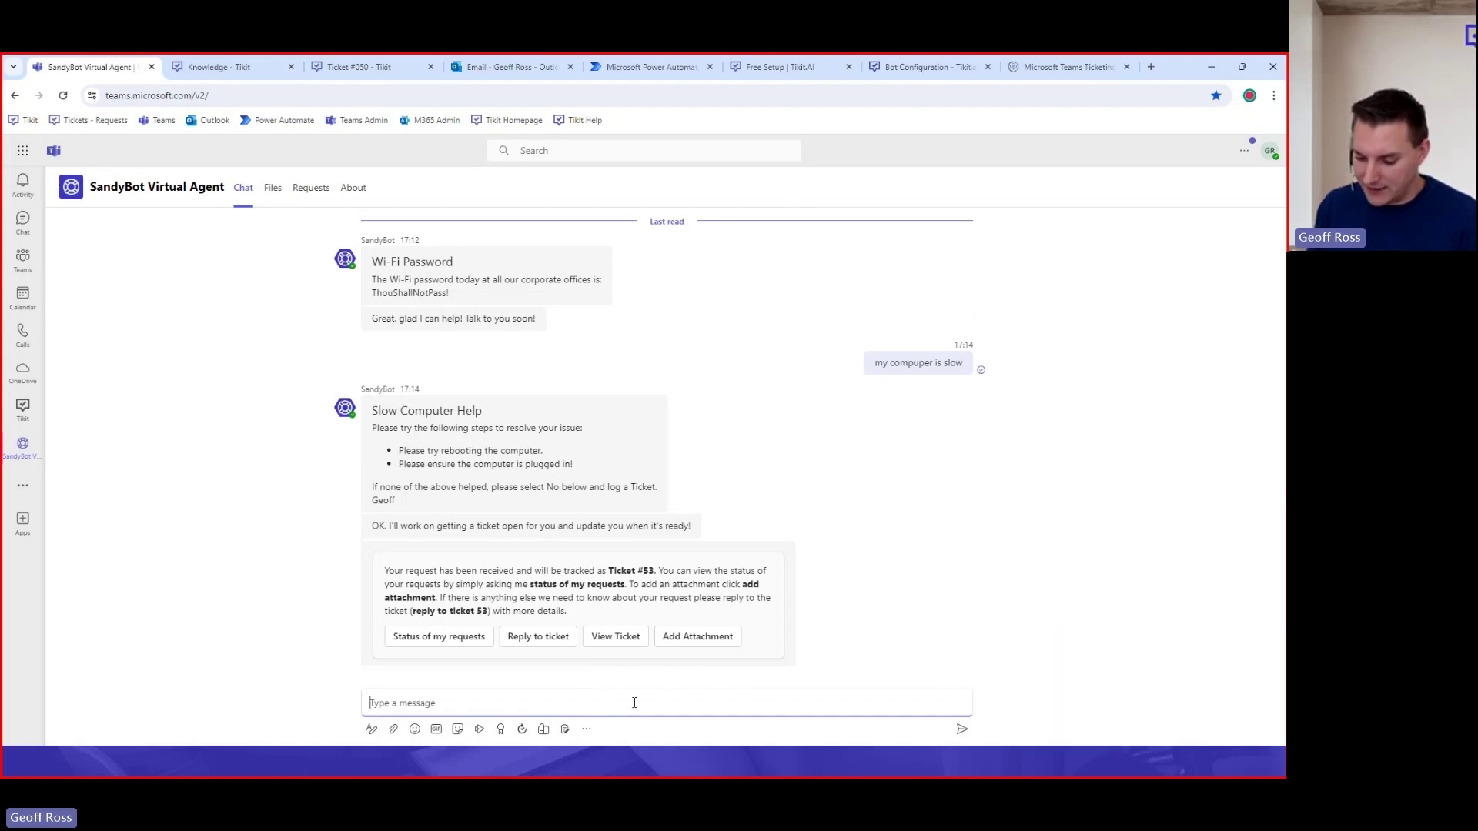
Ask SandyBot for a new PC
text(I need a new)
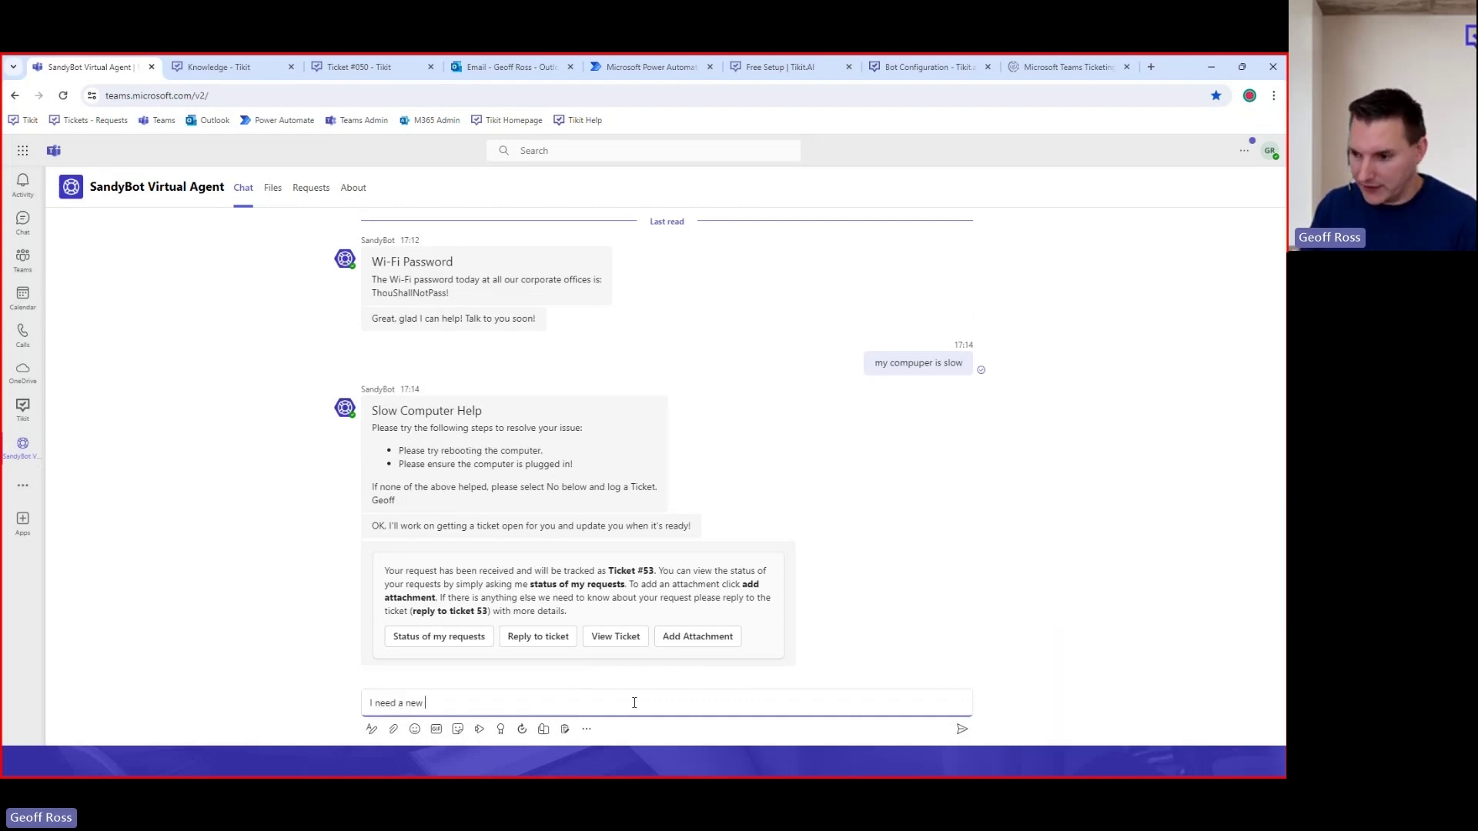
text(PC)
key(Return)
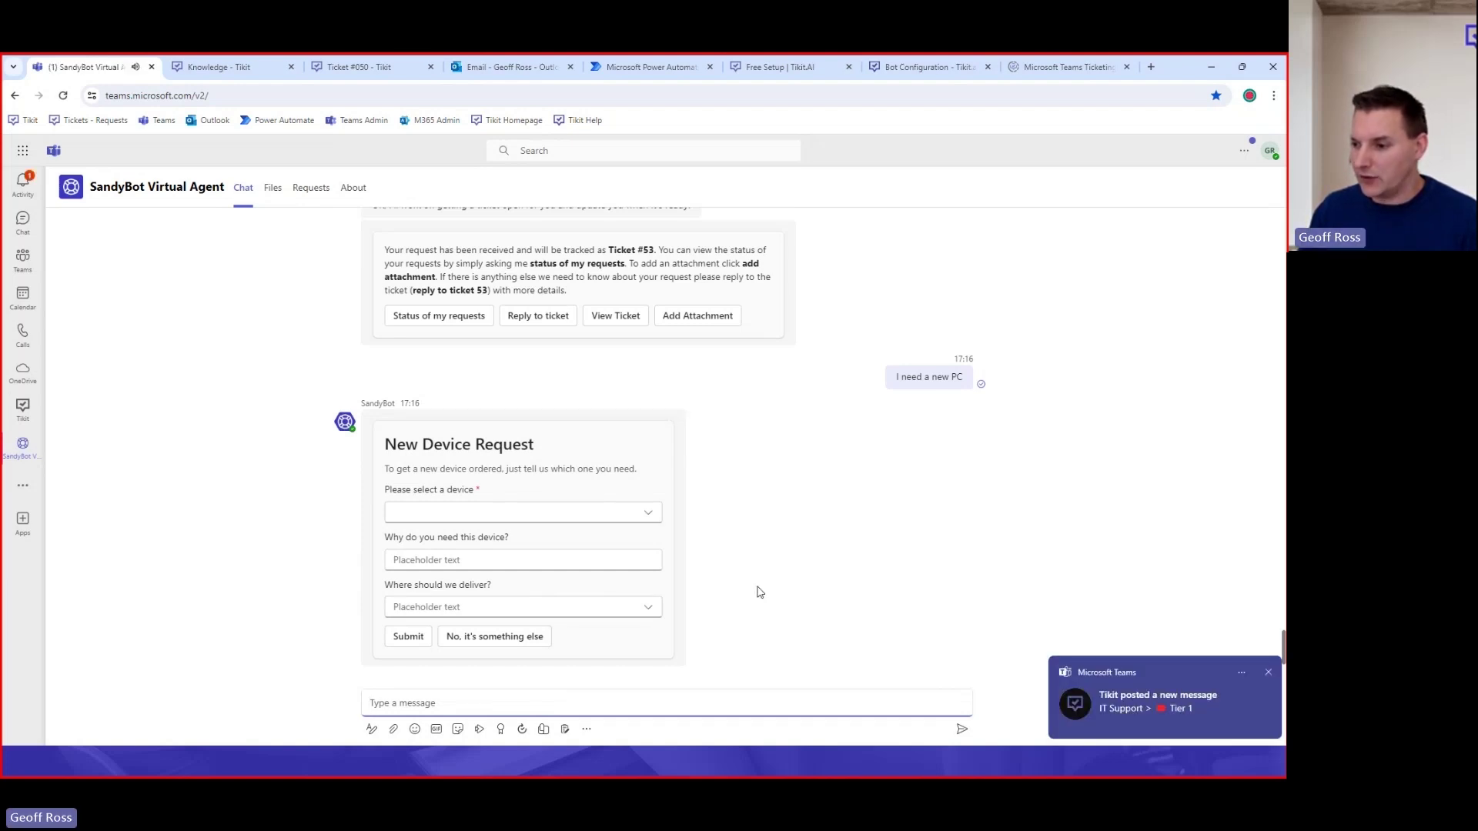
Fill the New Device Request with Laptop, reason 'For my work', Home delivery, and submit
click(647, 513)
click(524, 539)
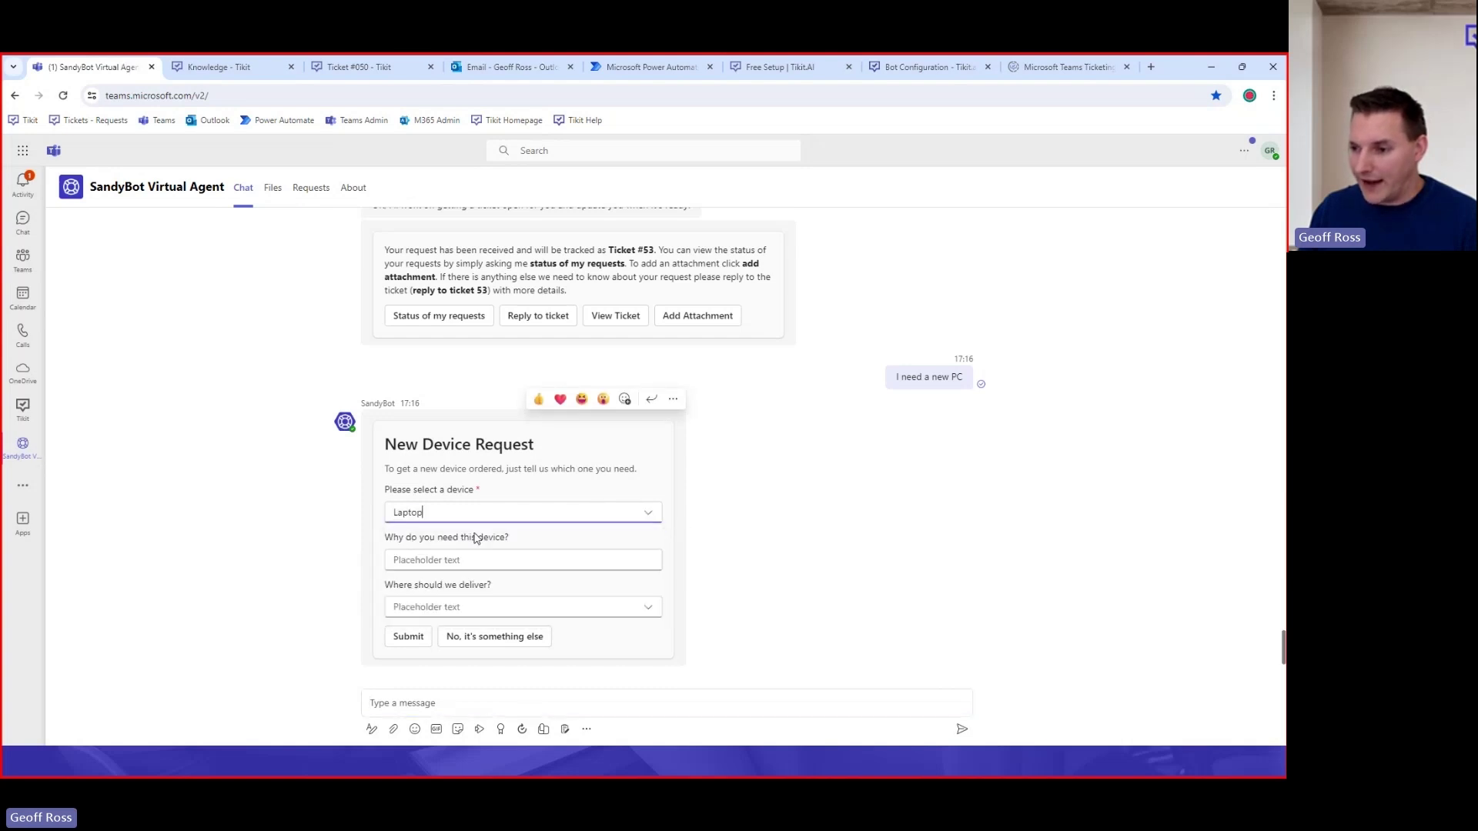
click(613, 559)
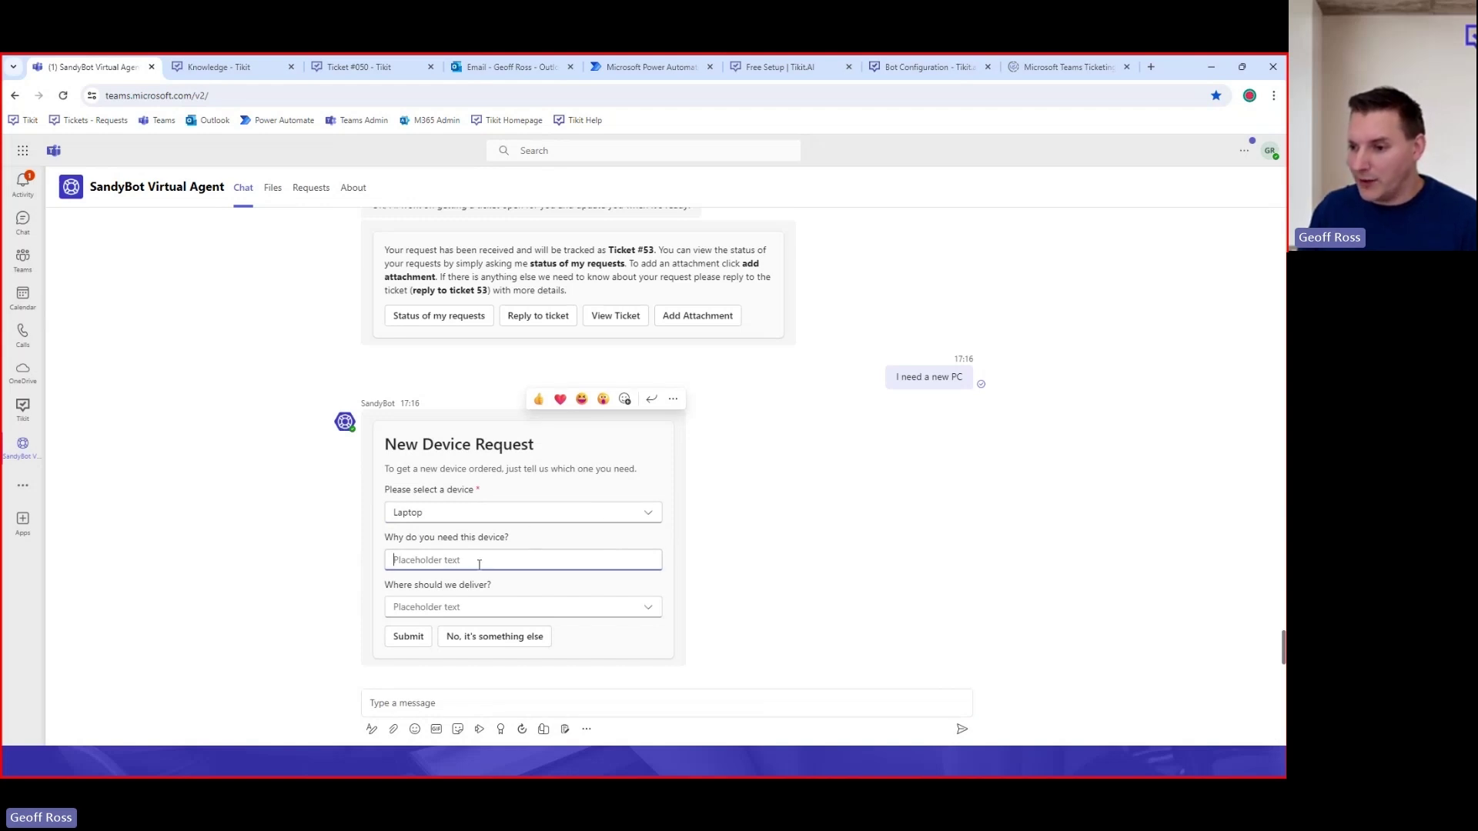
text(For me work)
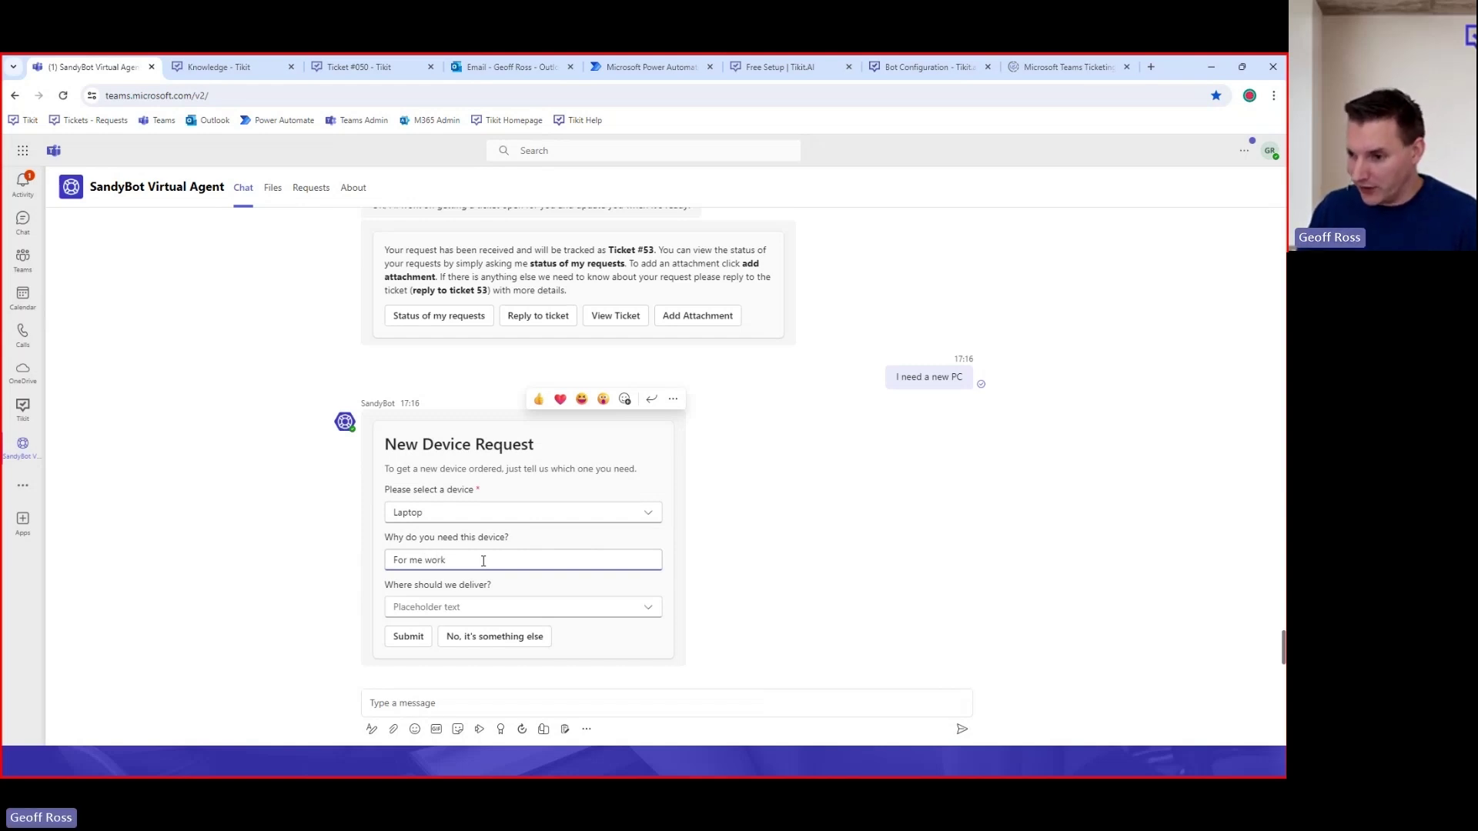
drag(483, 561, 381, 570)
click(460, 563)
click(424, 561)
key(BackSpace)
text(y)
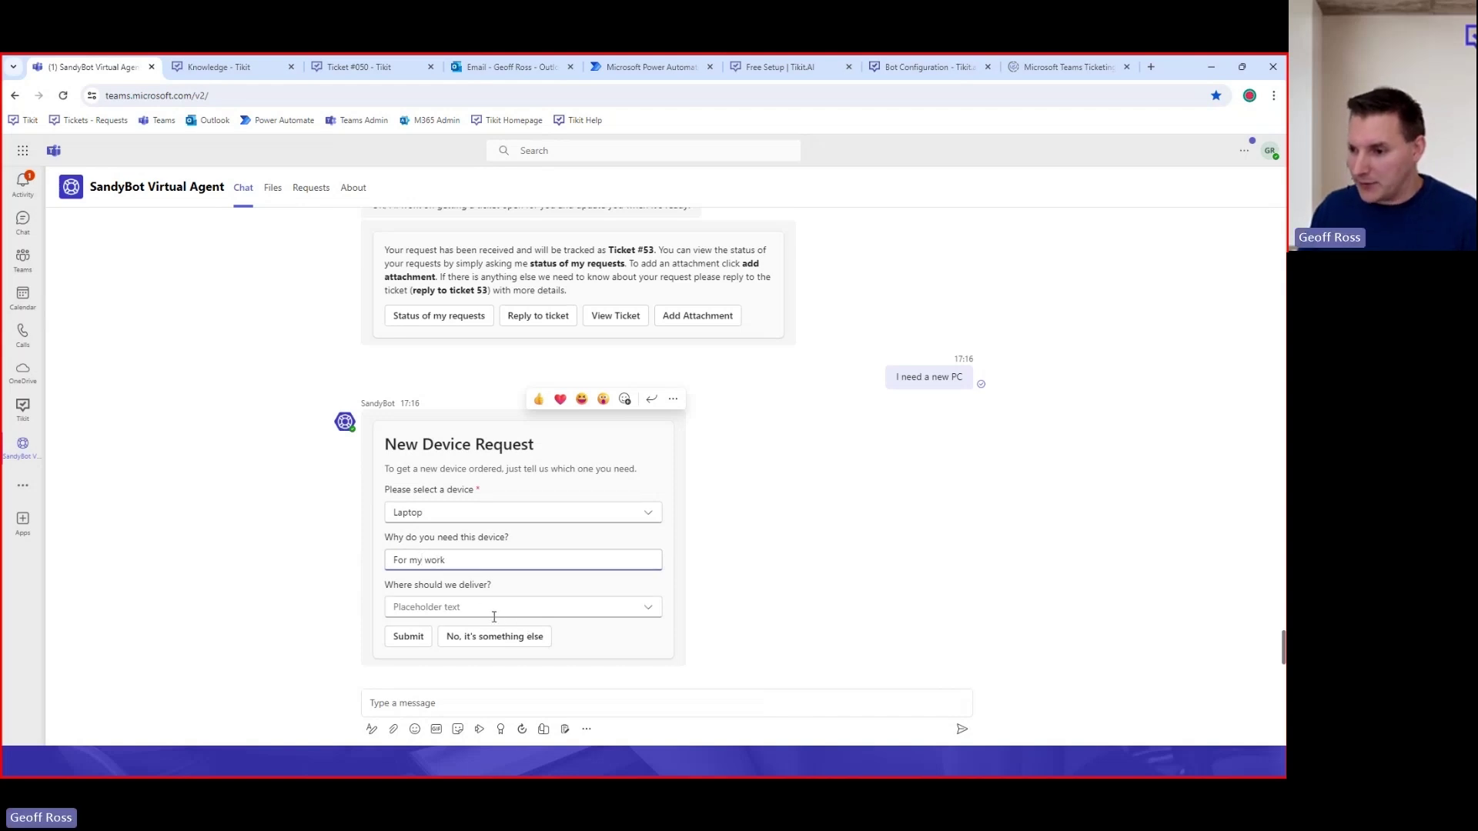
click(567, 612)
click(447, 632)
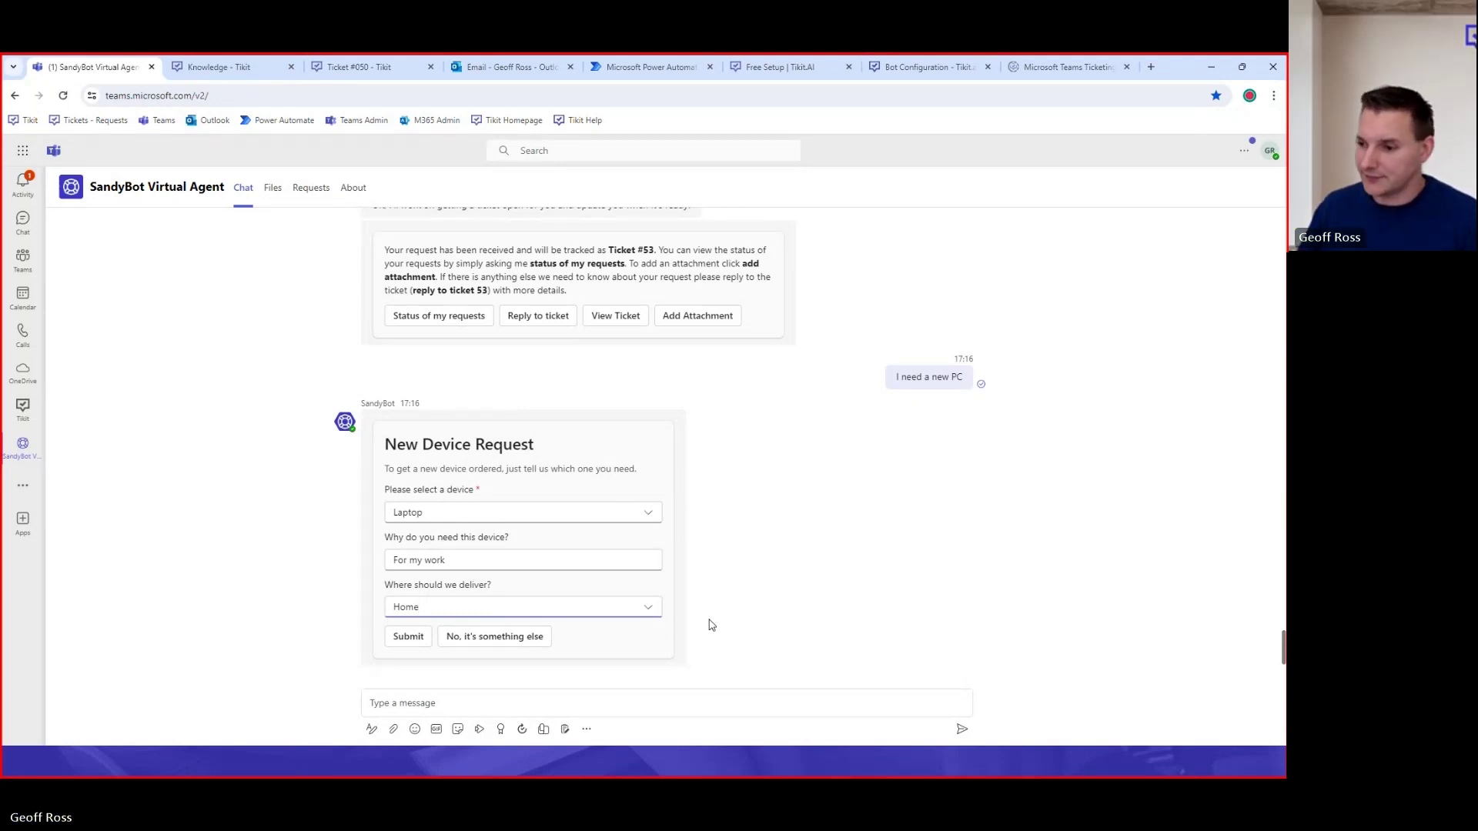
click(409, 639)
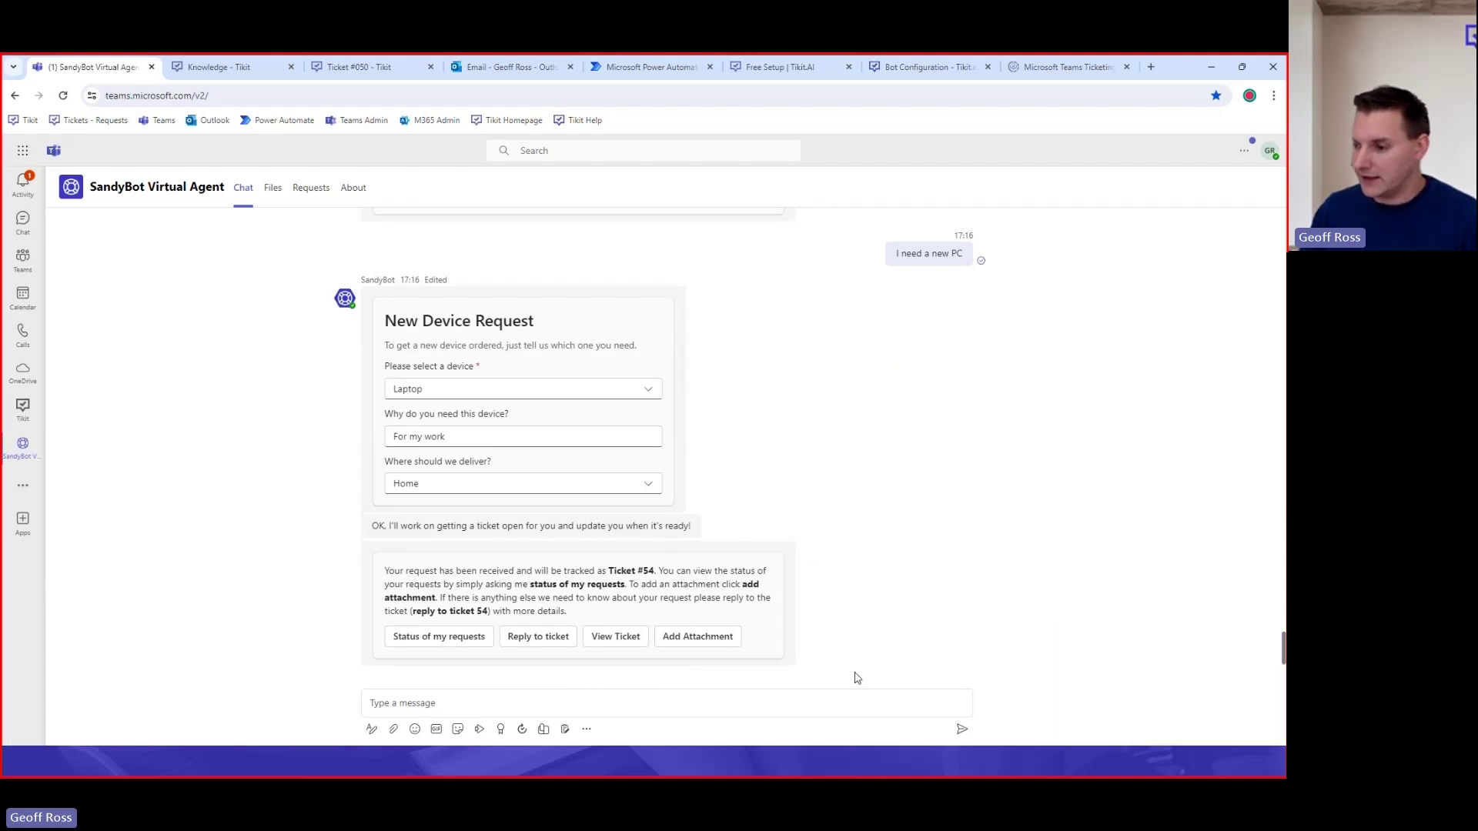
Return the cursor to the SandyBot message box once the approval request appears on Ticket #54
click(683, 698)
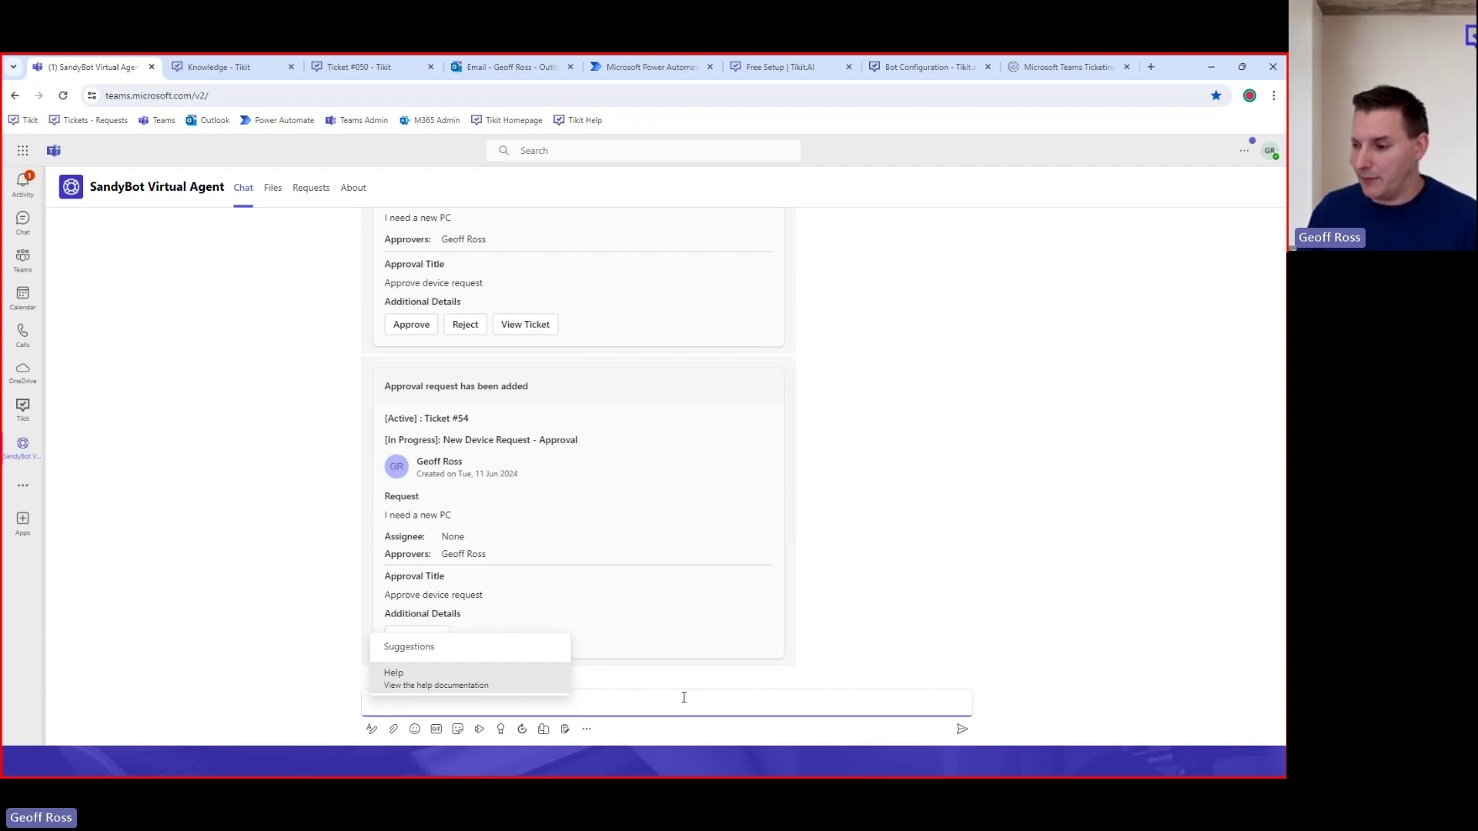
Ask SandyBot 'I have an SAP question' and pick SAP Fault from its matching forms
key(Escape)
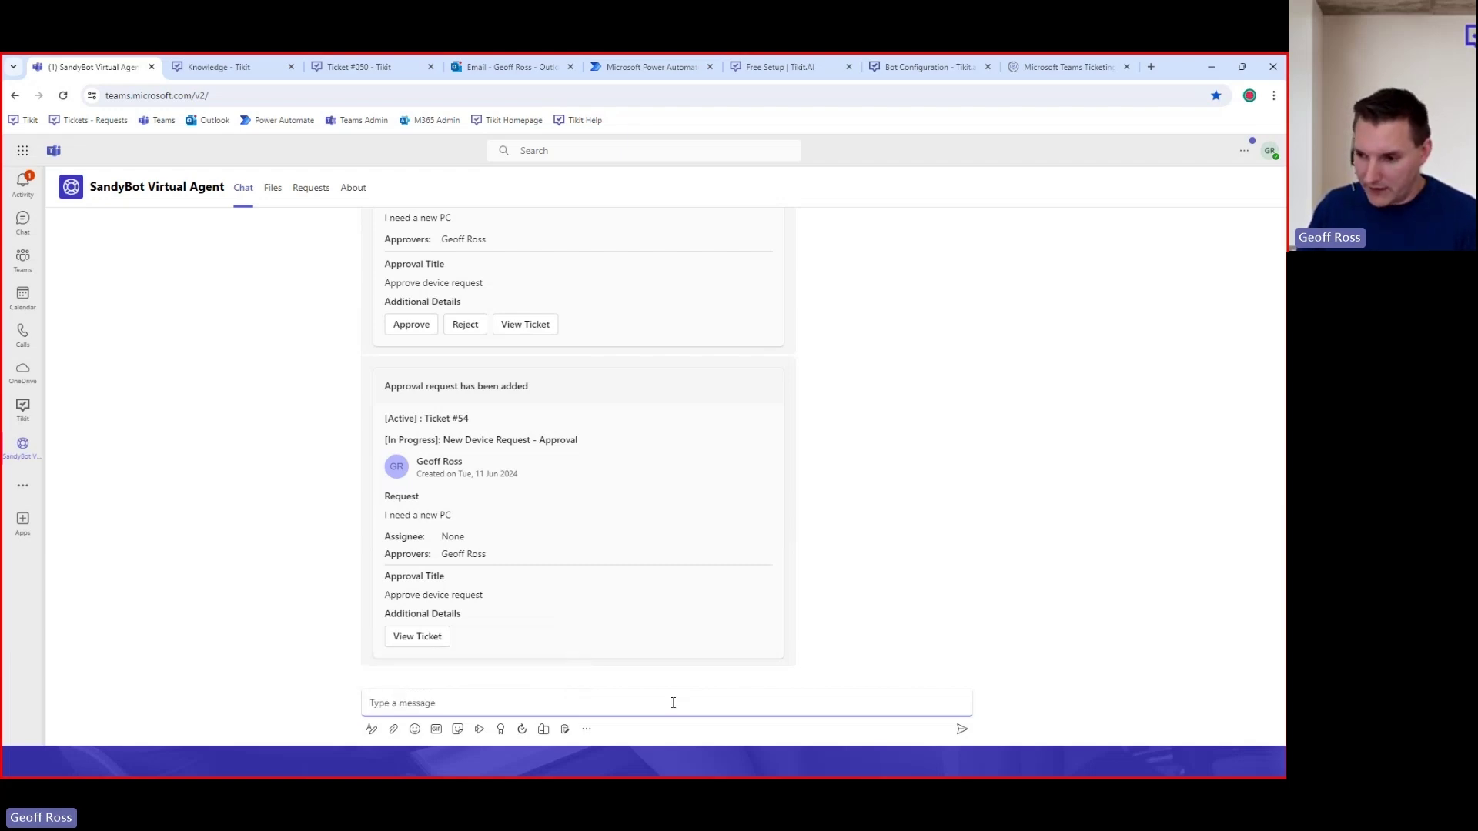
text(I have)
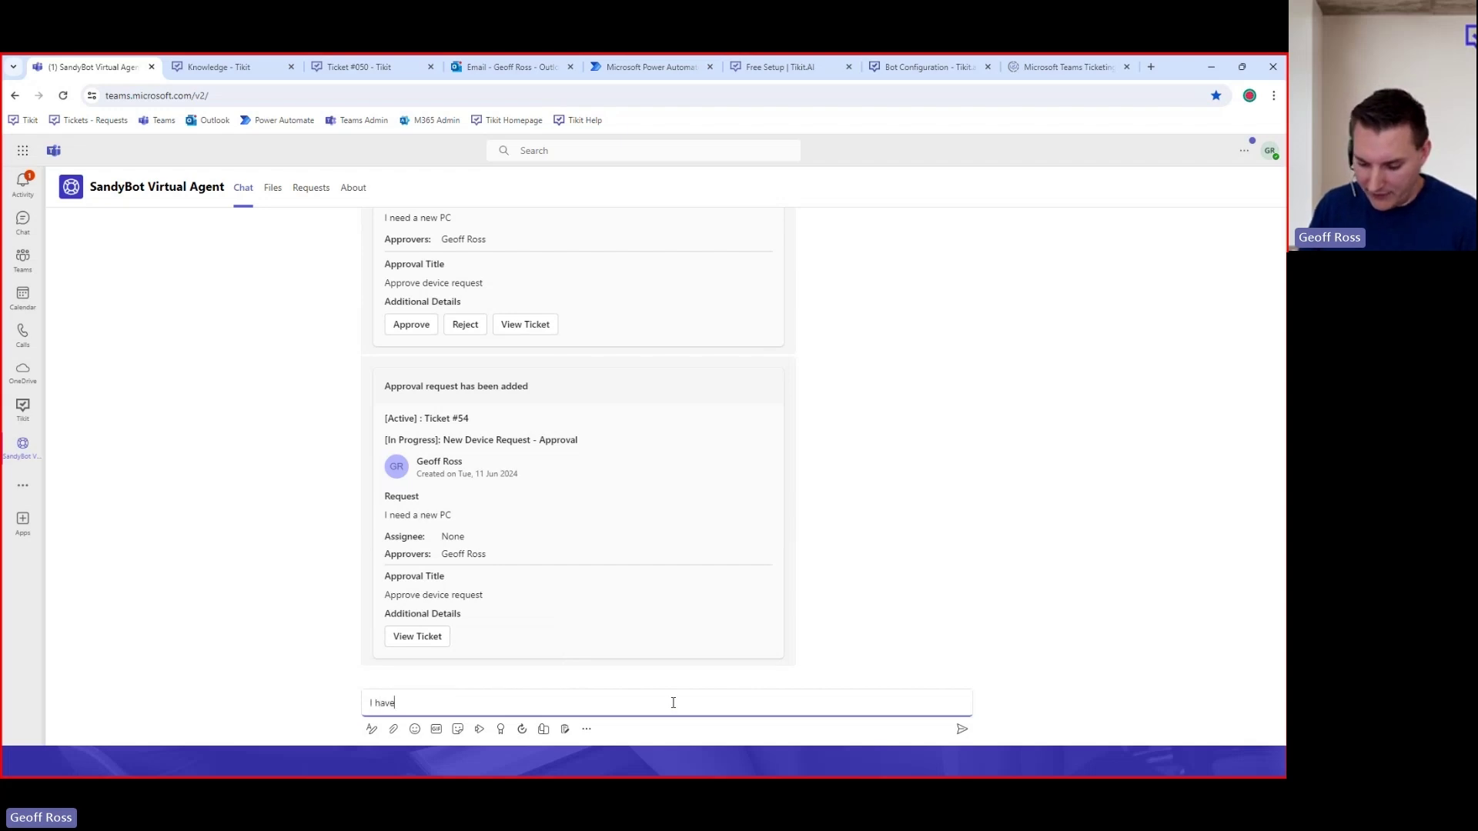
text( an SAP question)
key(Return)
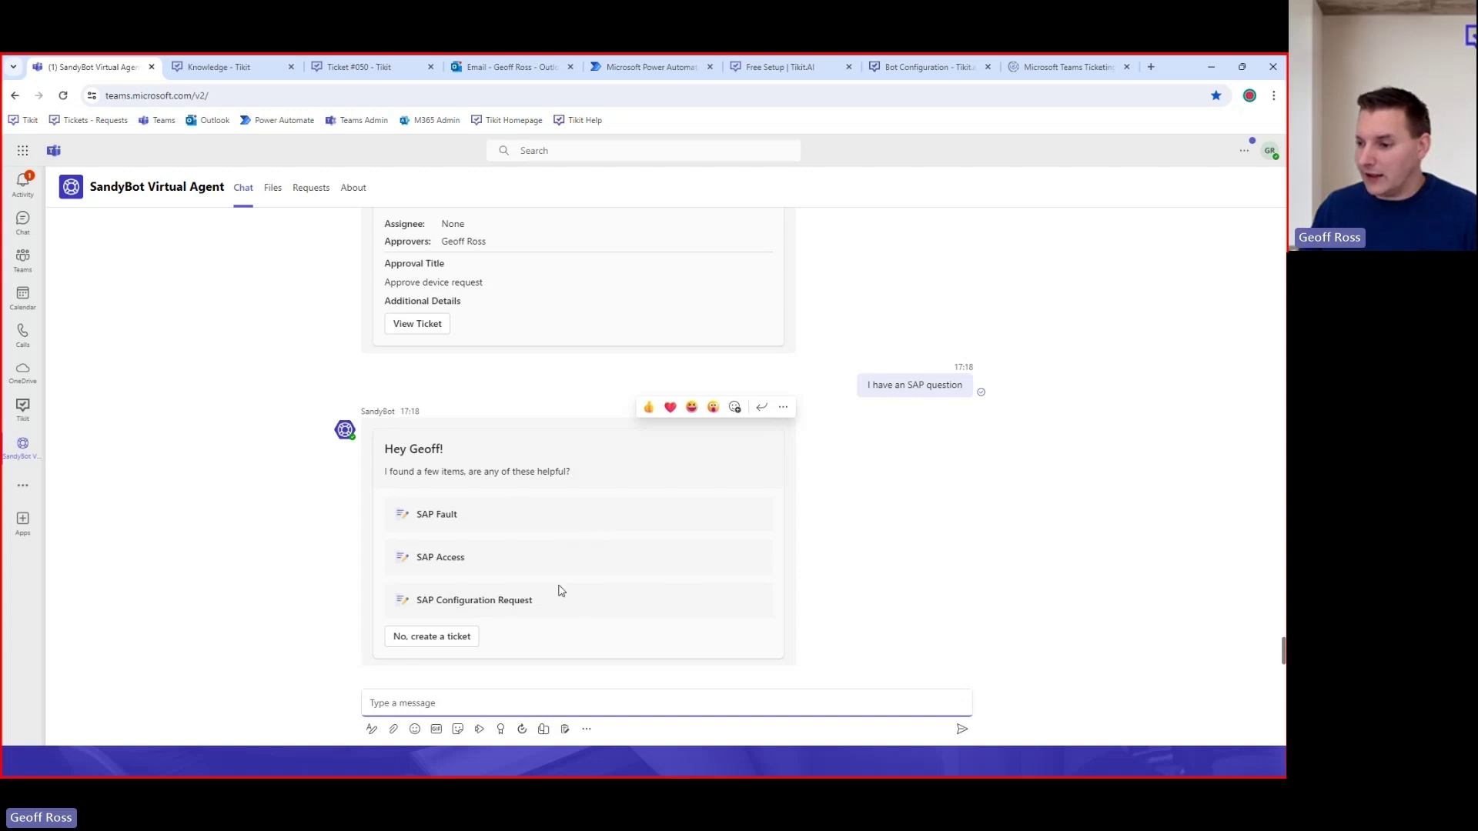
click(434, 512)
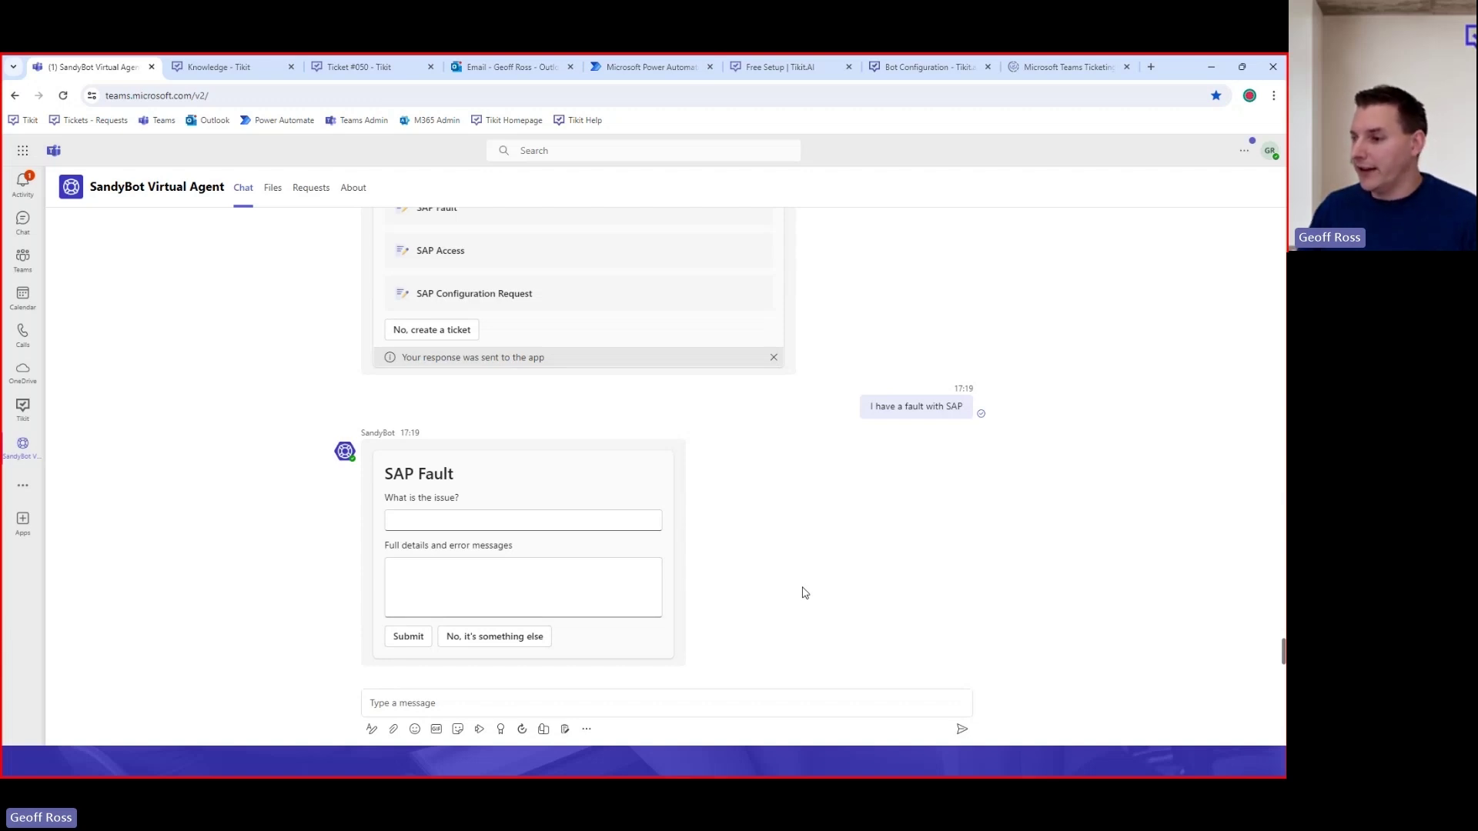
Request the SAP Access form from SandyBot's suggestion card
mouse_move(963, 419)
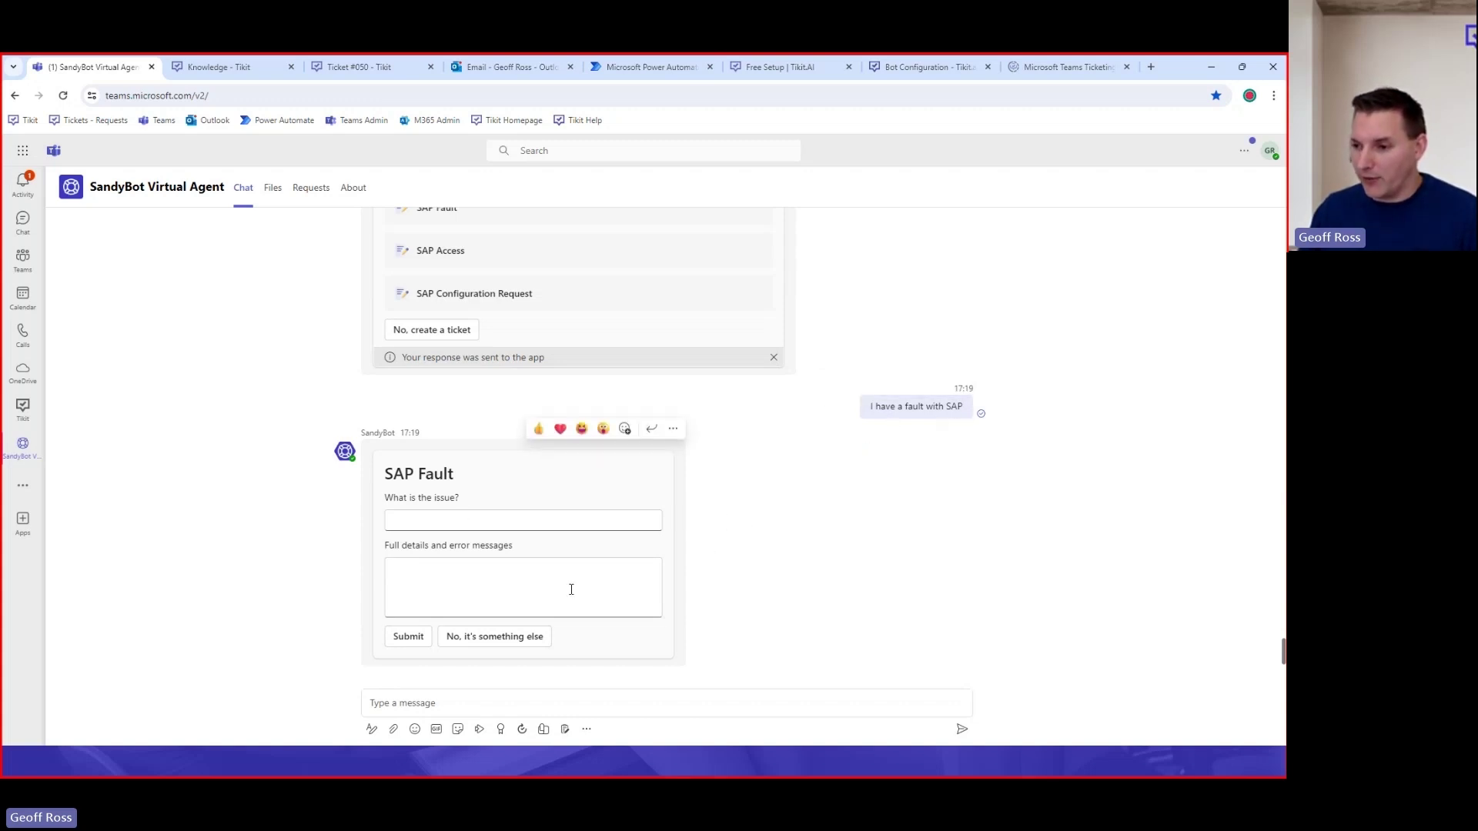
scroll(798, 612, up, 3)
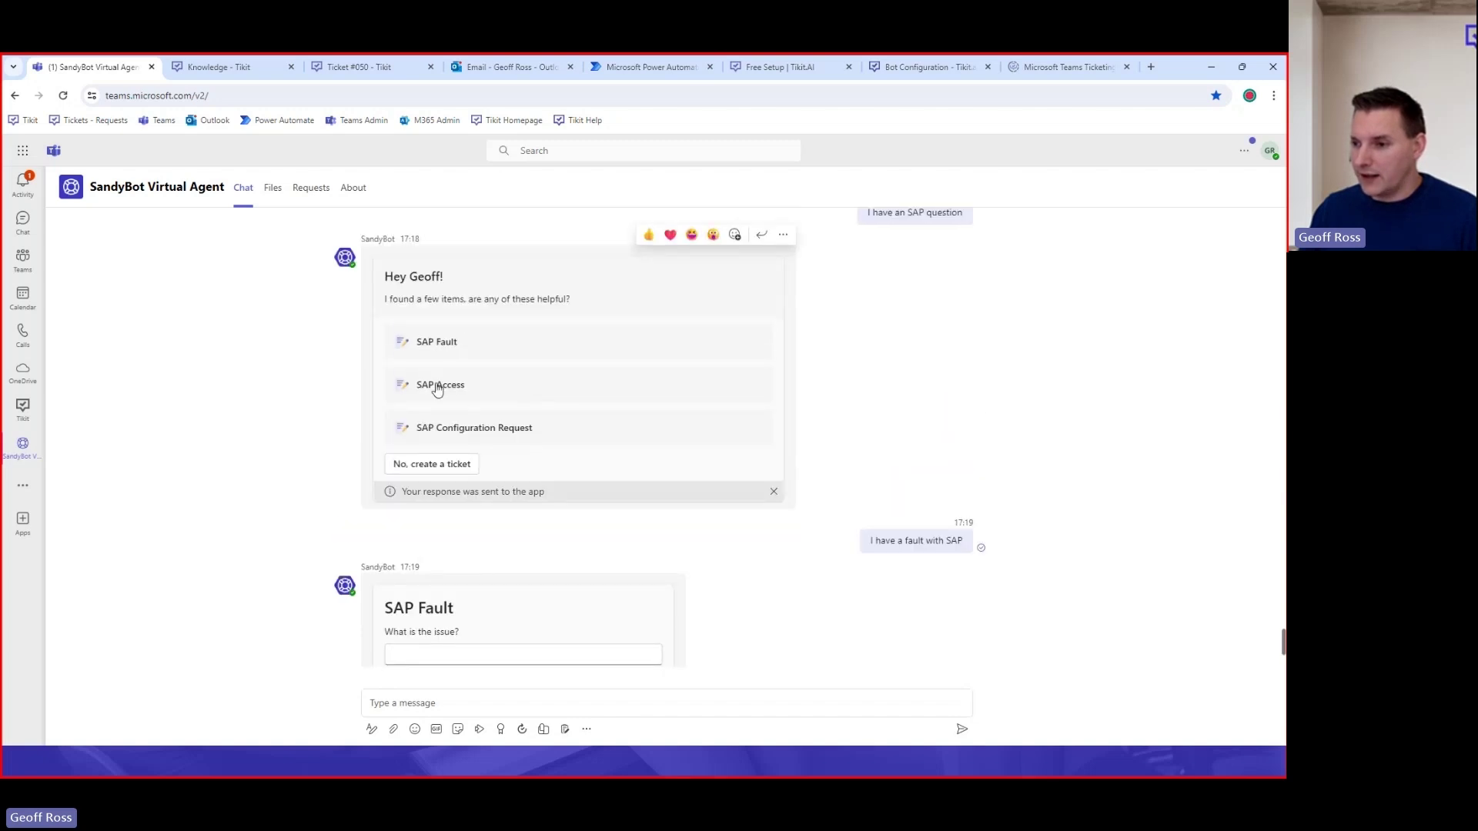
click(446, 387)
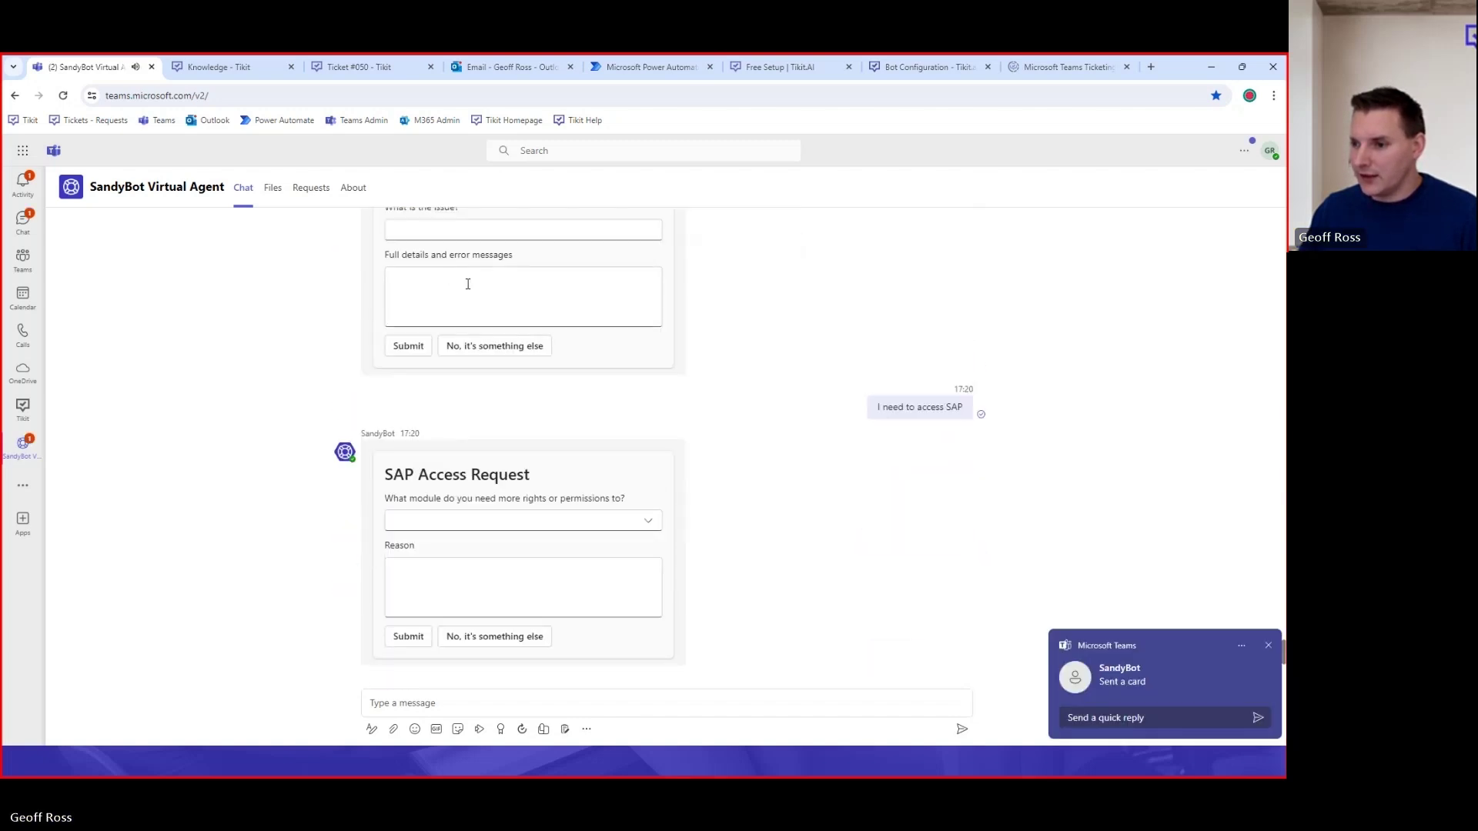
Review the SAP module choices, then request the SAP Configuration Request form
click(650, 528)
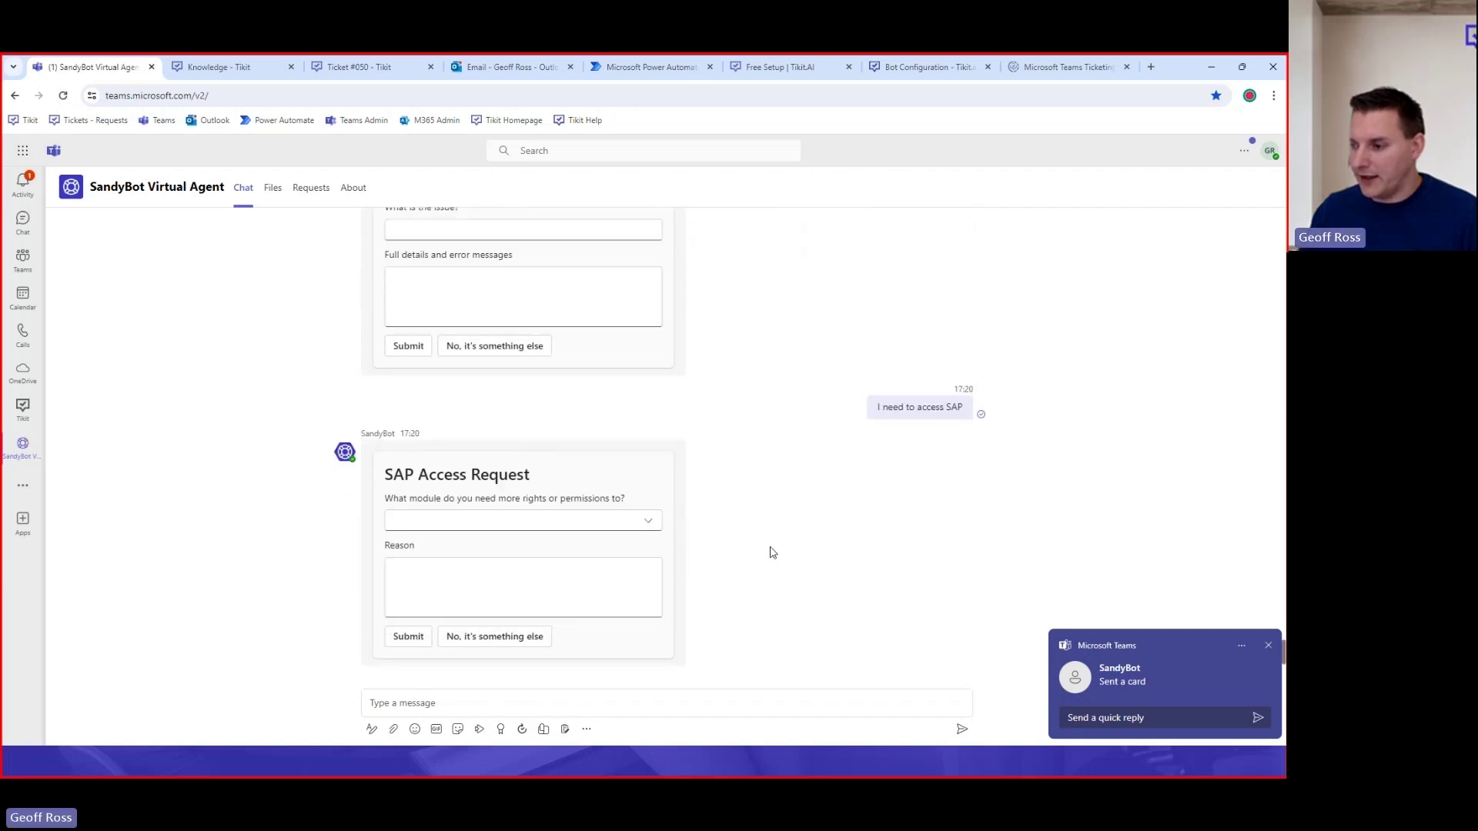
scroll(677, 512, up, 3)
scroll(495, 367, up, 2)
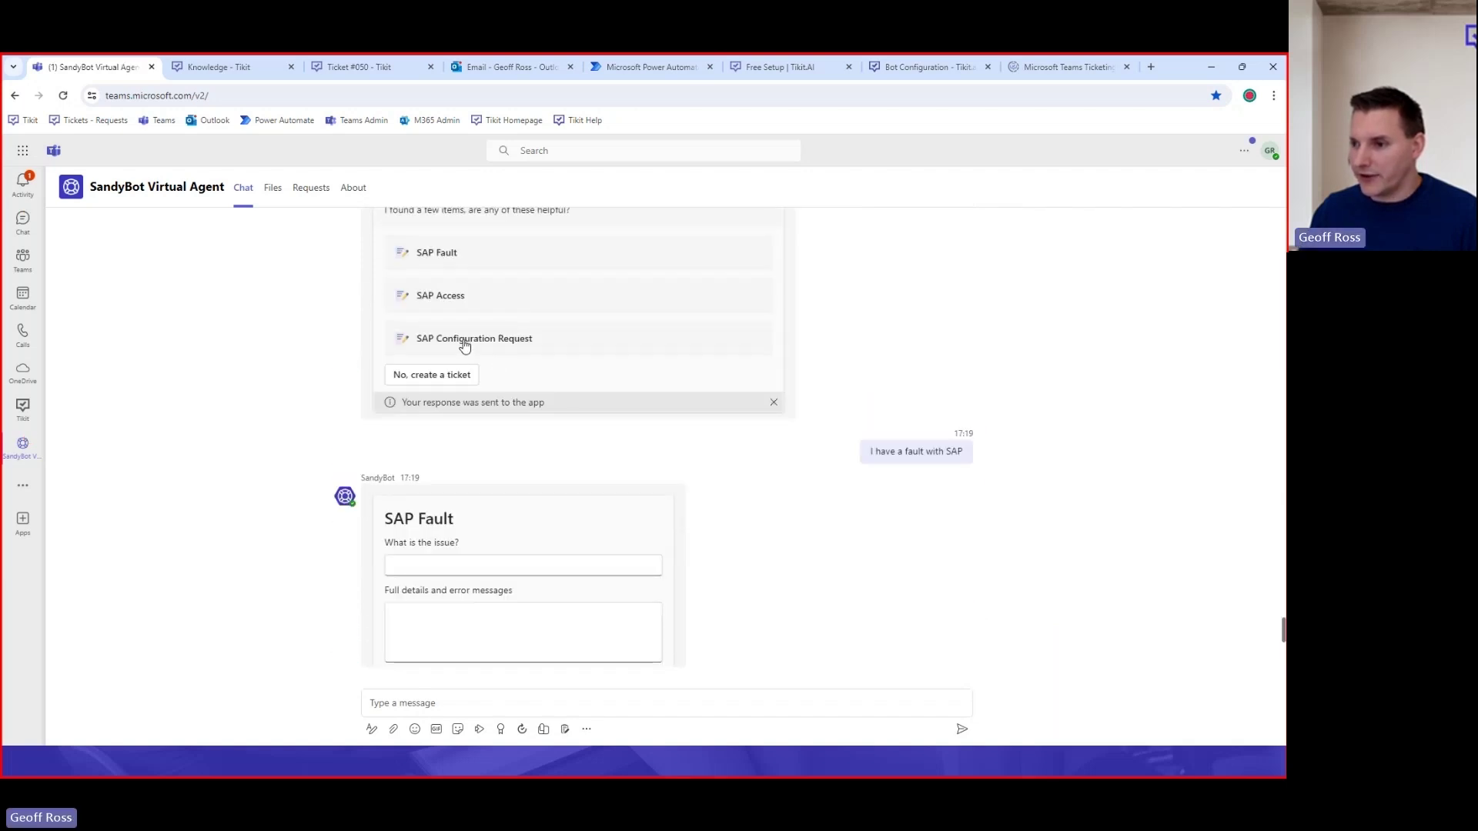
click(464, 339)
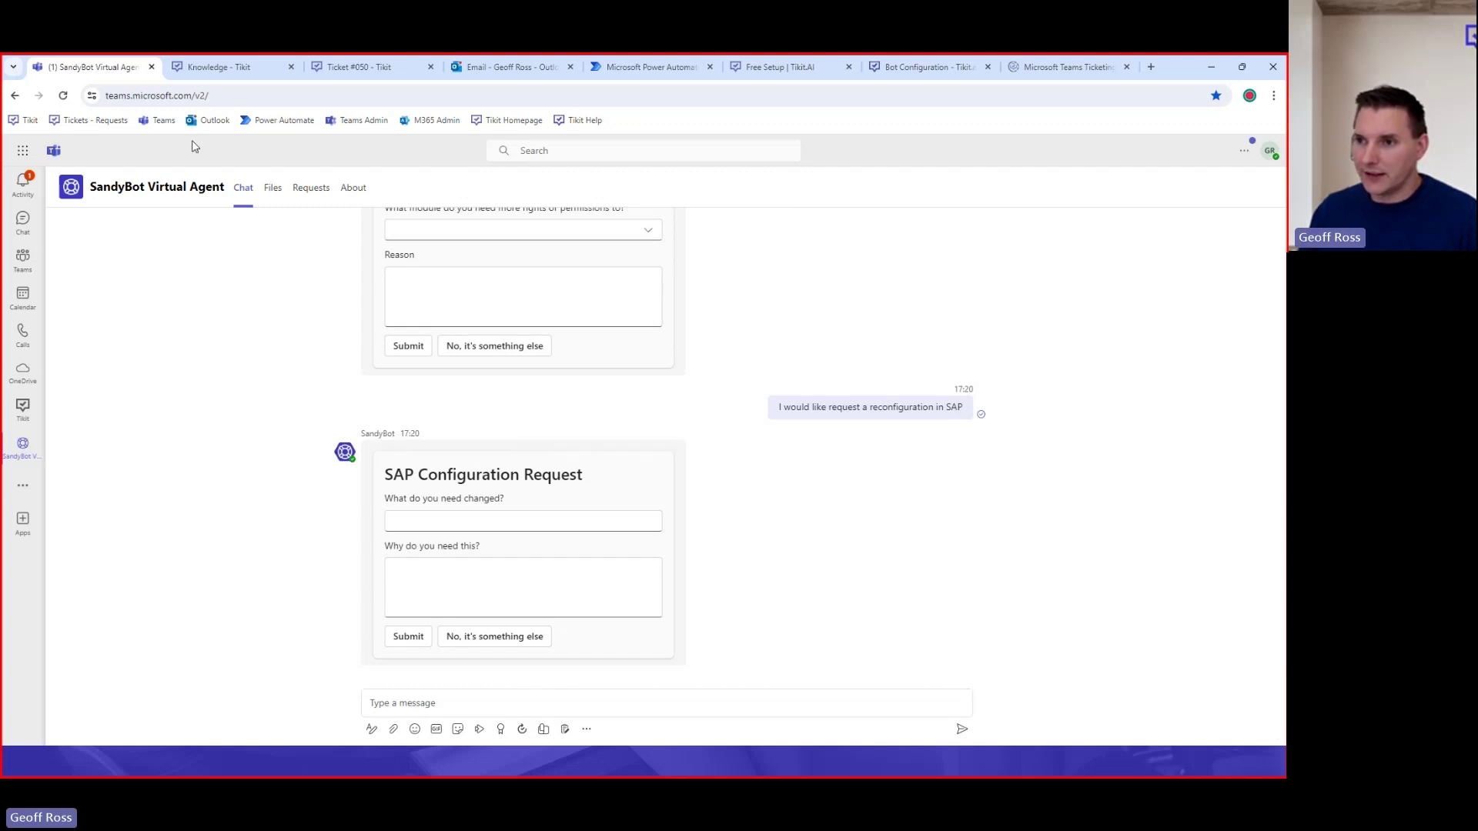
Show the Knowledge page with page names in the sidebar, listing the SAP, software, laptop and Wi-Fi Q&A pairs
click(205, 69)
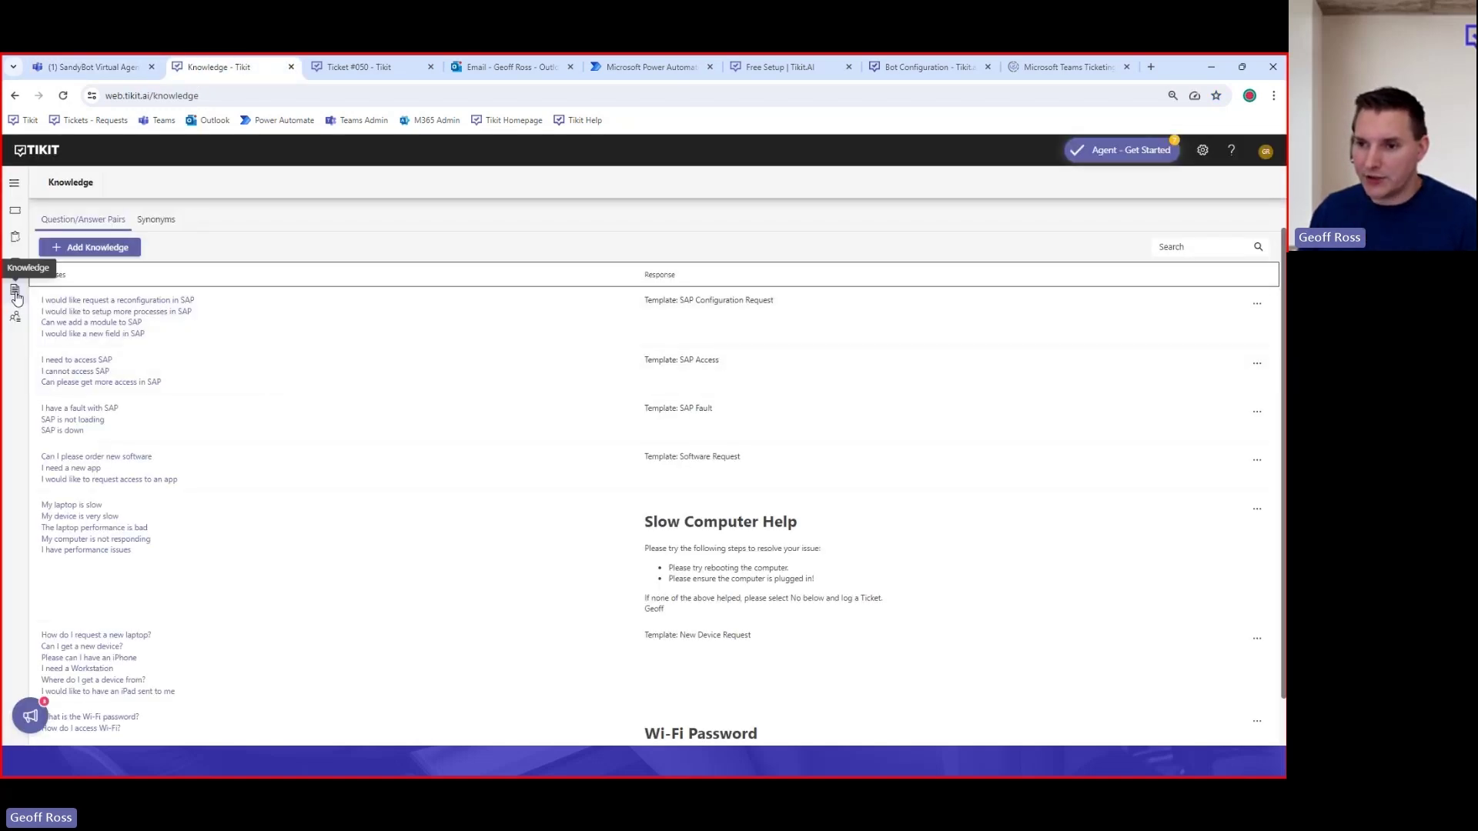
click(15, 210)
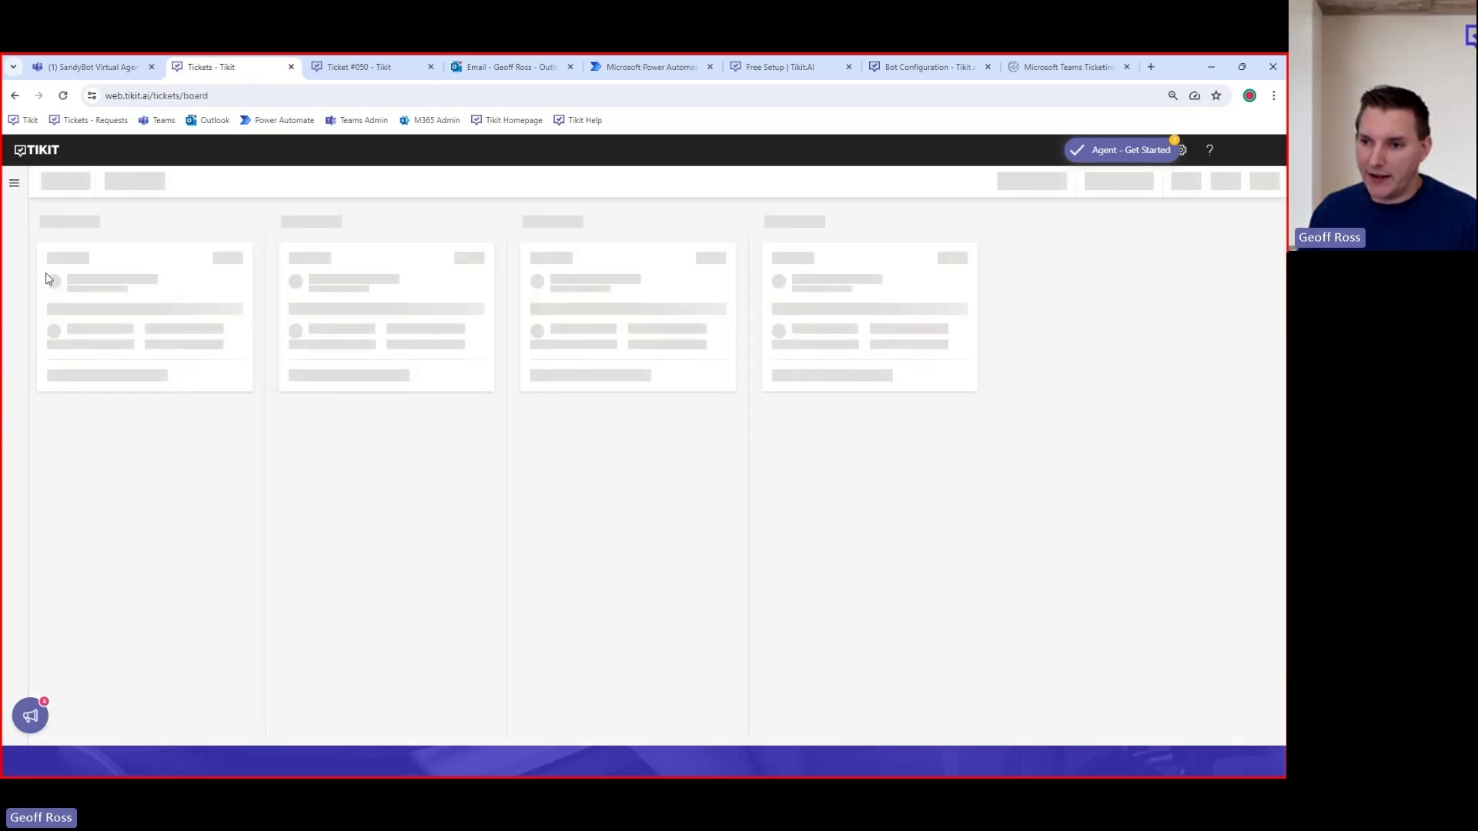
click(14, 185)
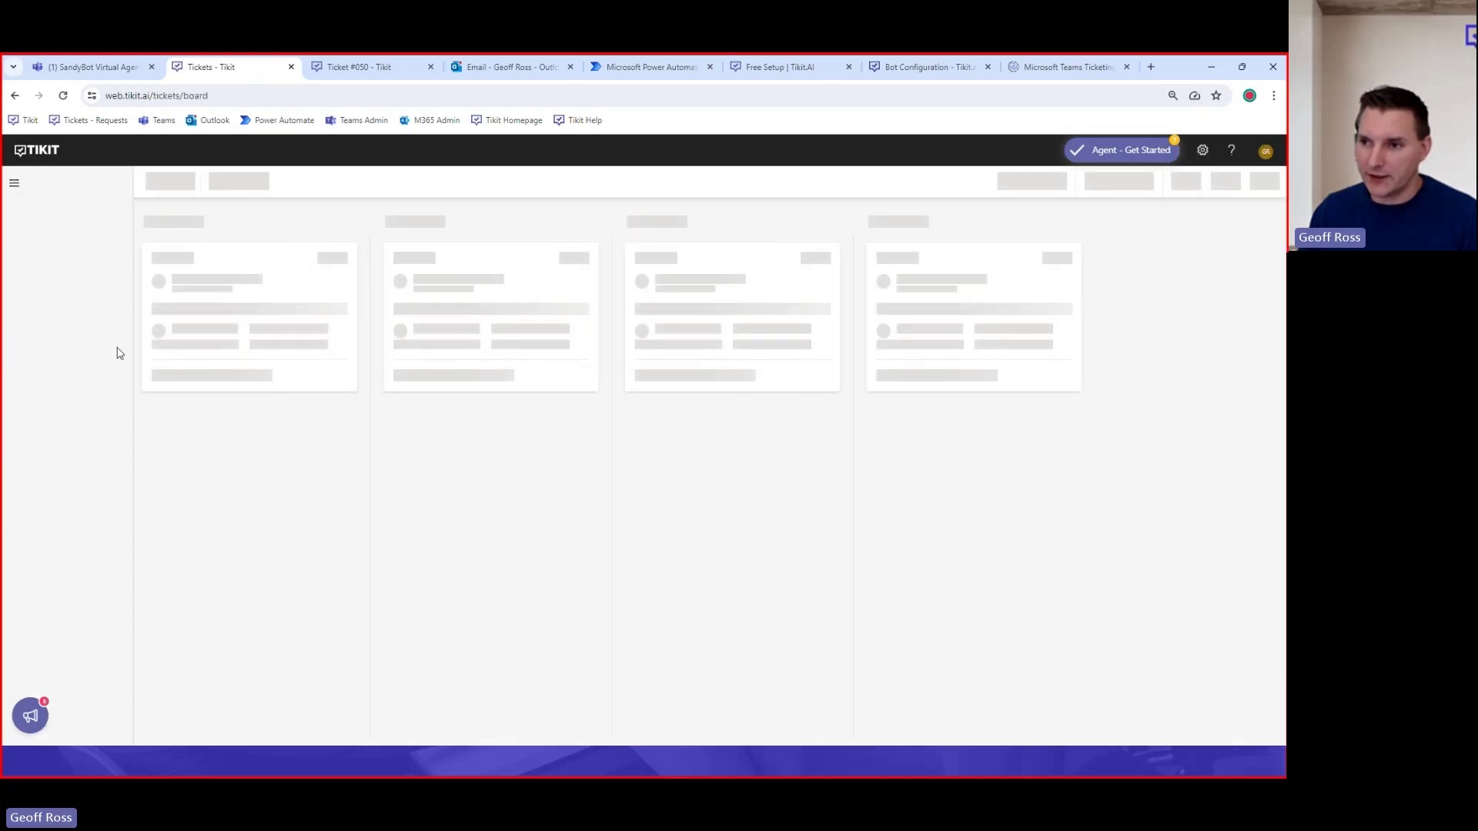
click(40, 291)
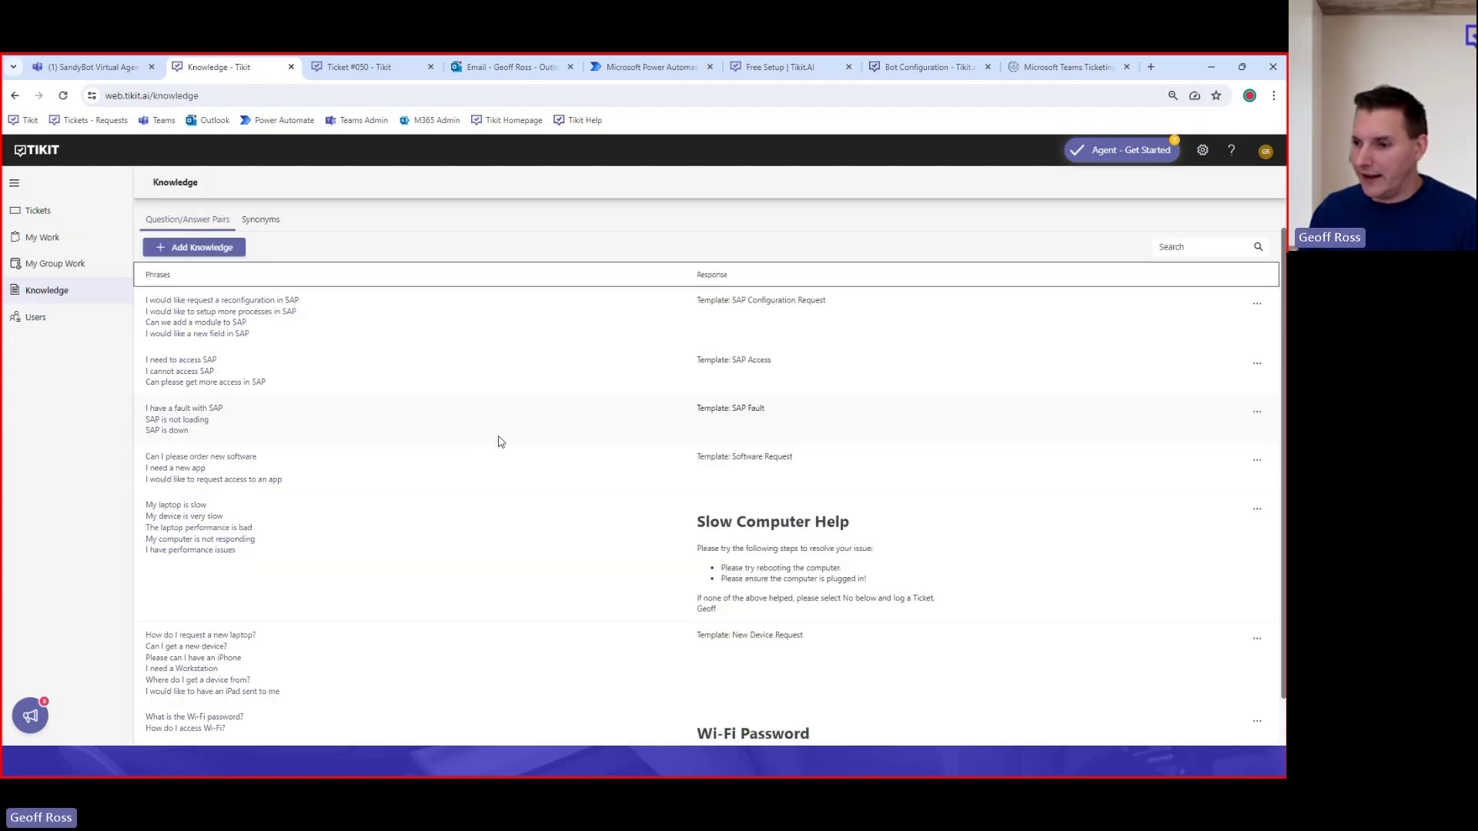
scroll(420, 412, down, 1)
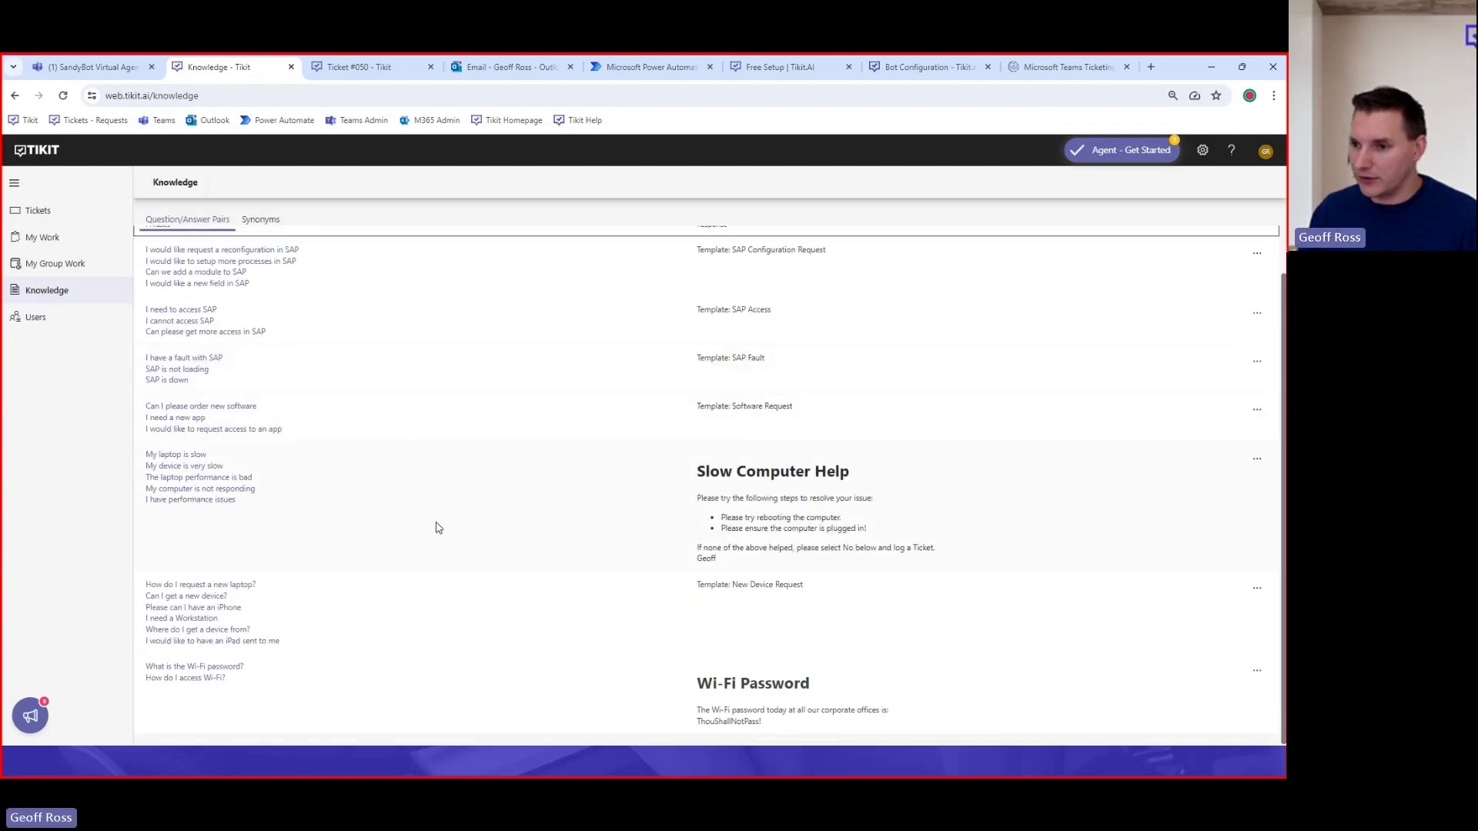
scroll(436, 525, up, 1)
scroll(435, 528, down, 1)
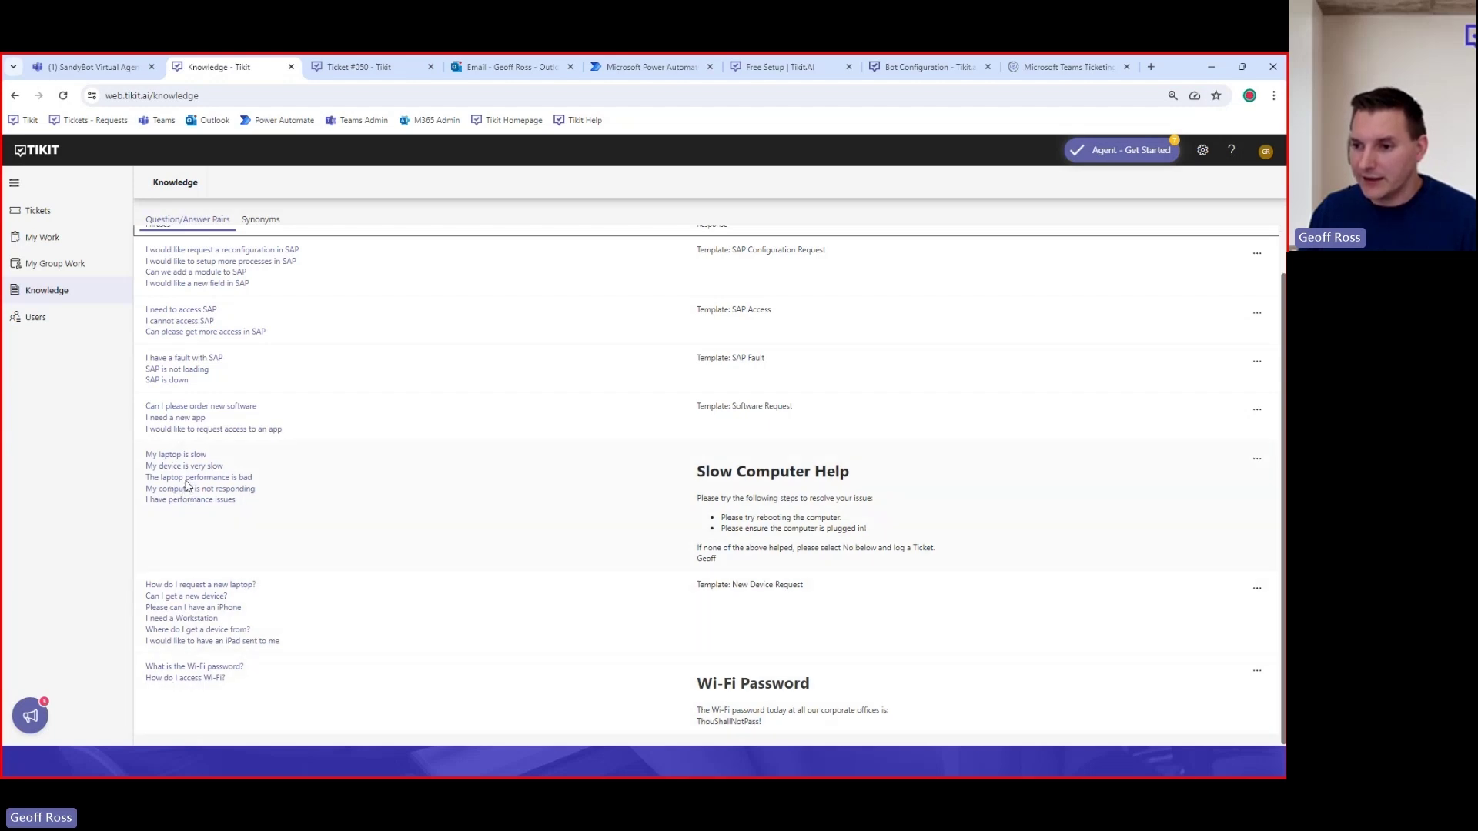
click(190, 497)
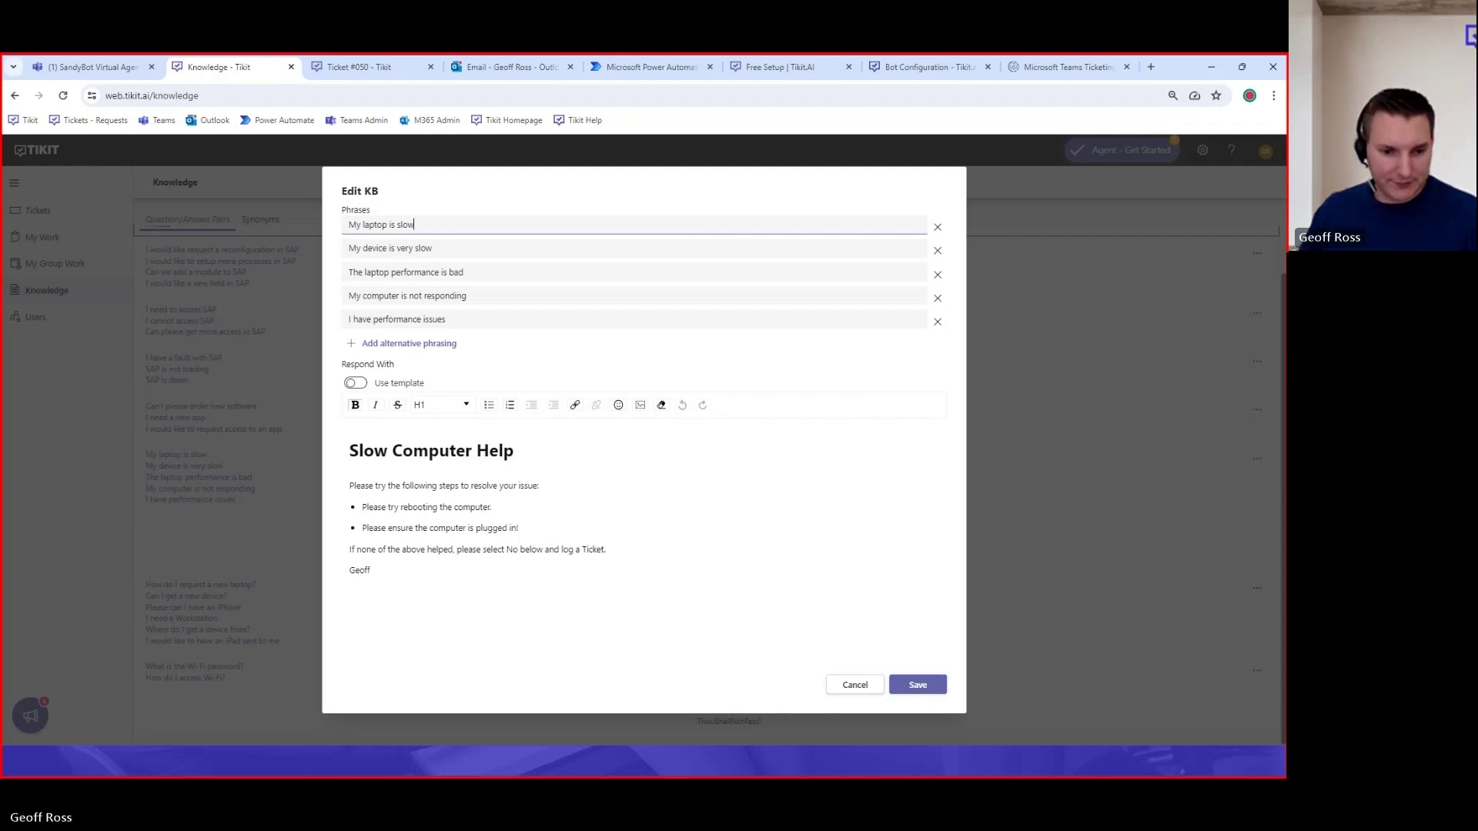
key(alt+Tab)
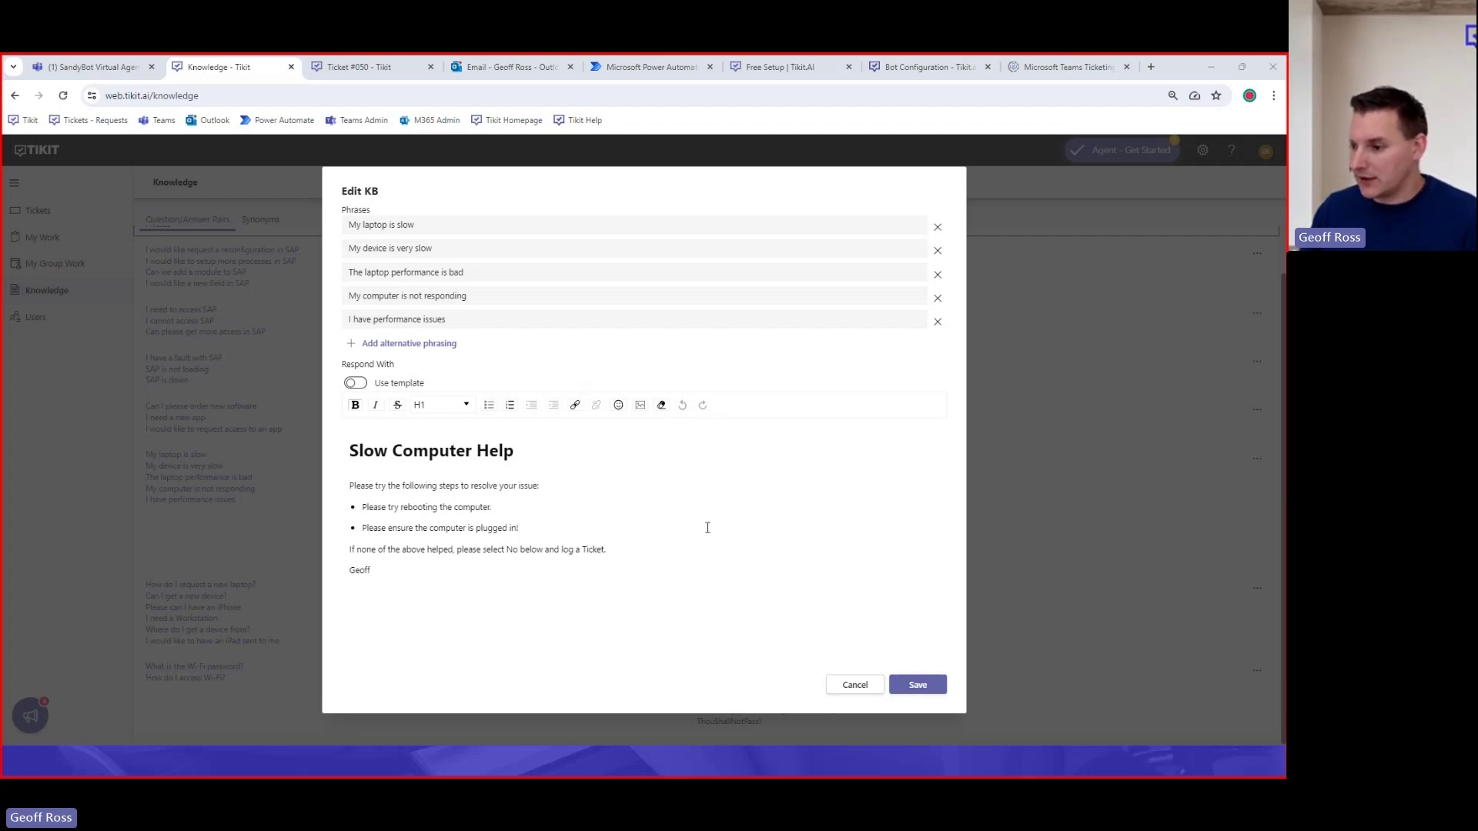
Discard the open entry and view the synonym groups view/get/see/reply to/show and ticket/tikit/request
click(853, 686)
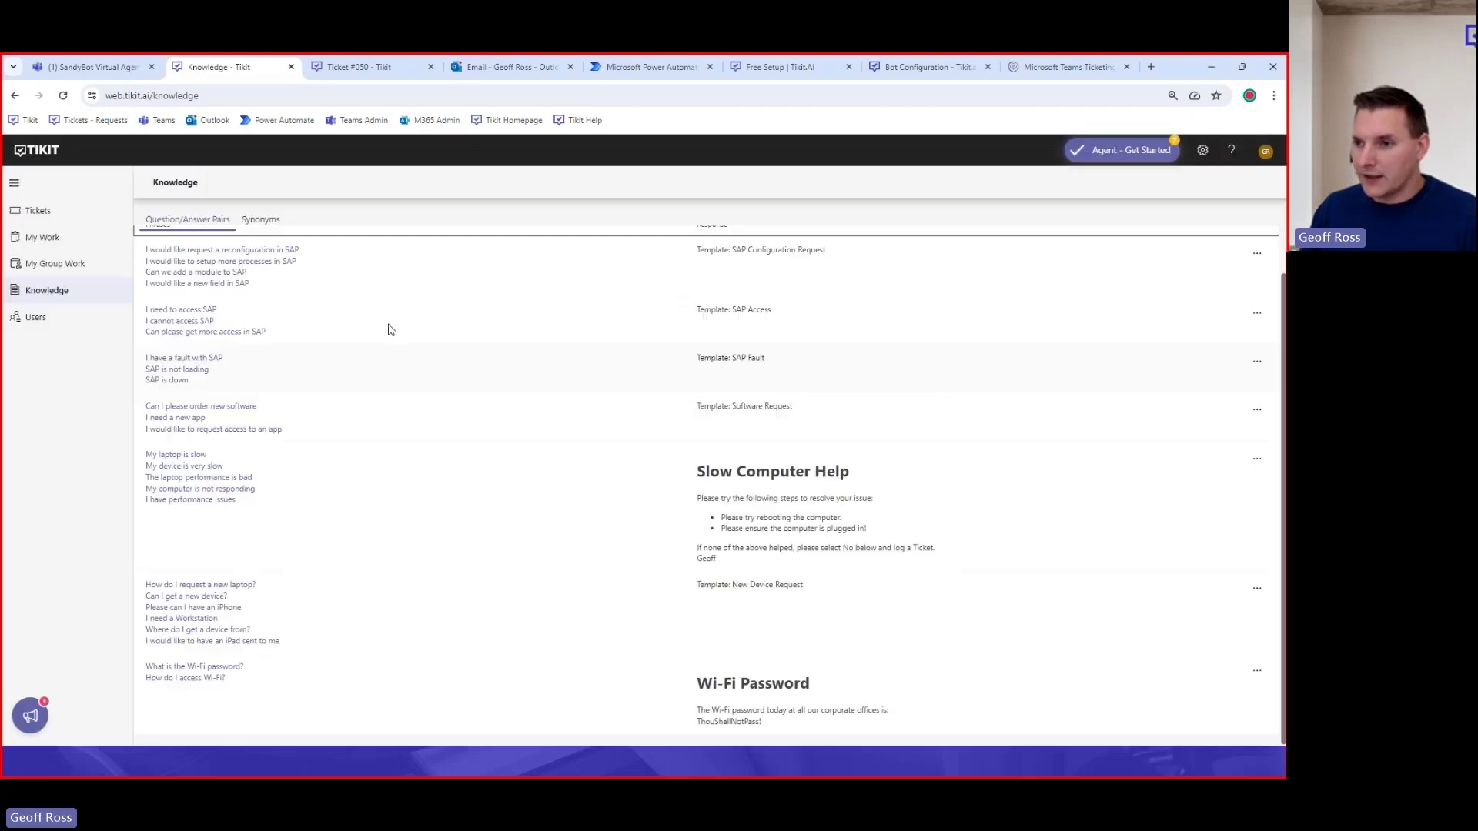
click(291, 229)
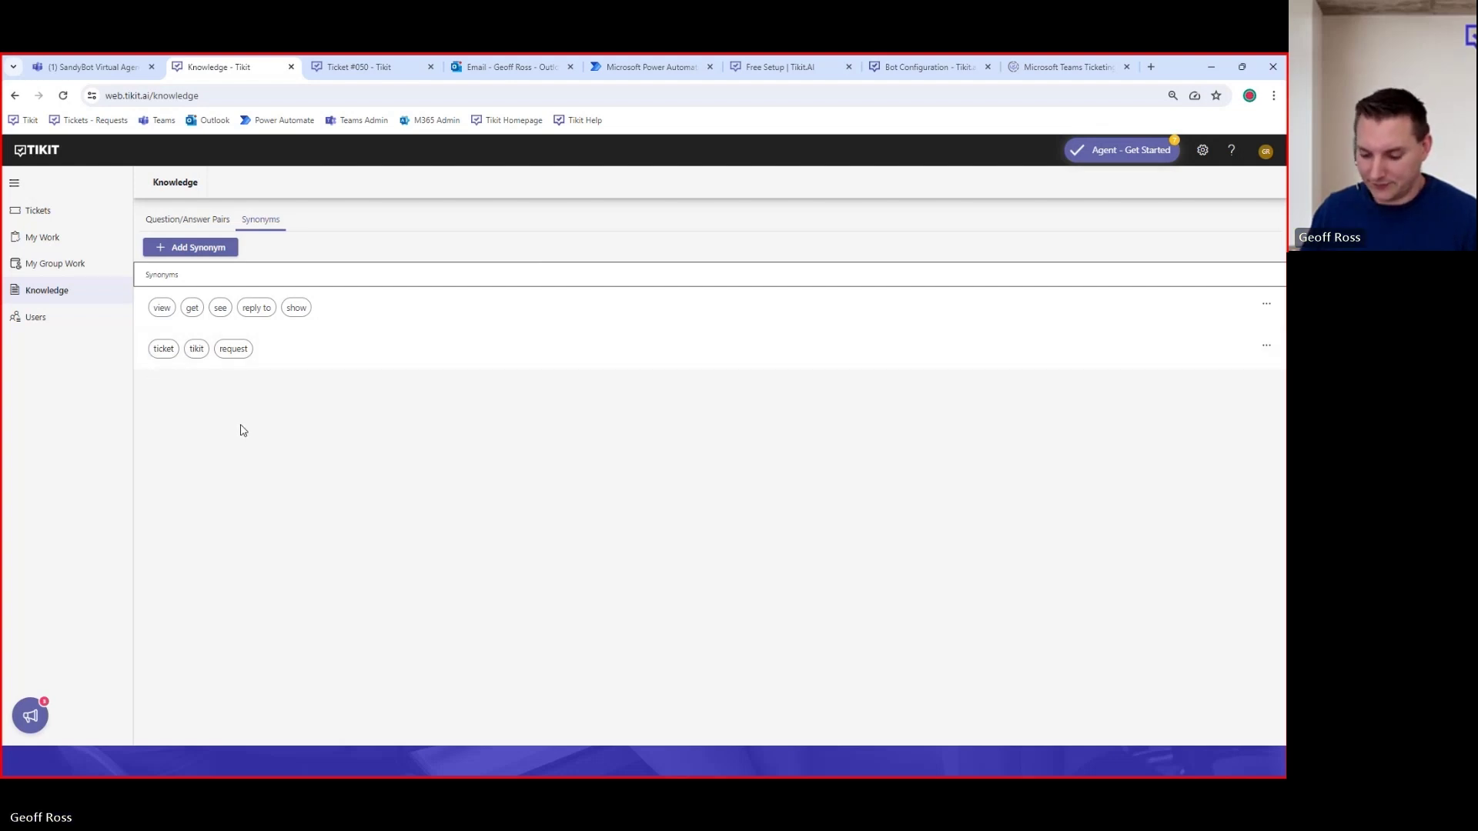
Start a fresh synonym group on the Synonyms tab after dismissing an empty Add Synonyms dialog
click(192, 248)
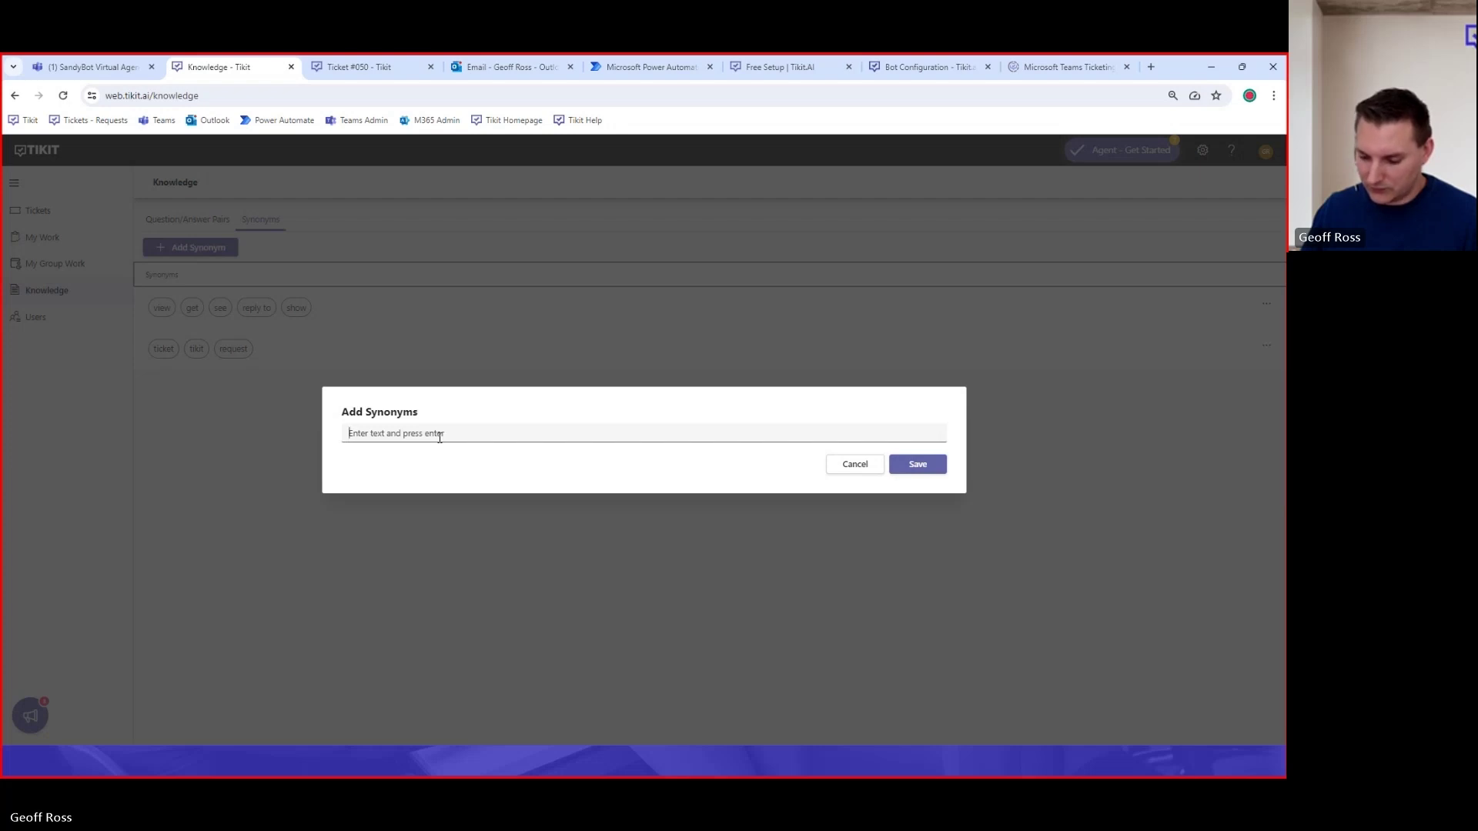
click(855, 465)
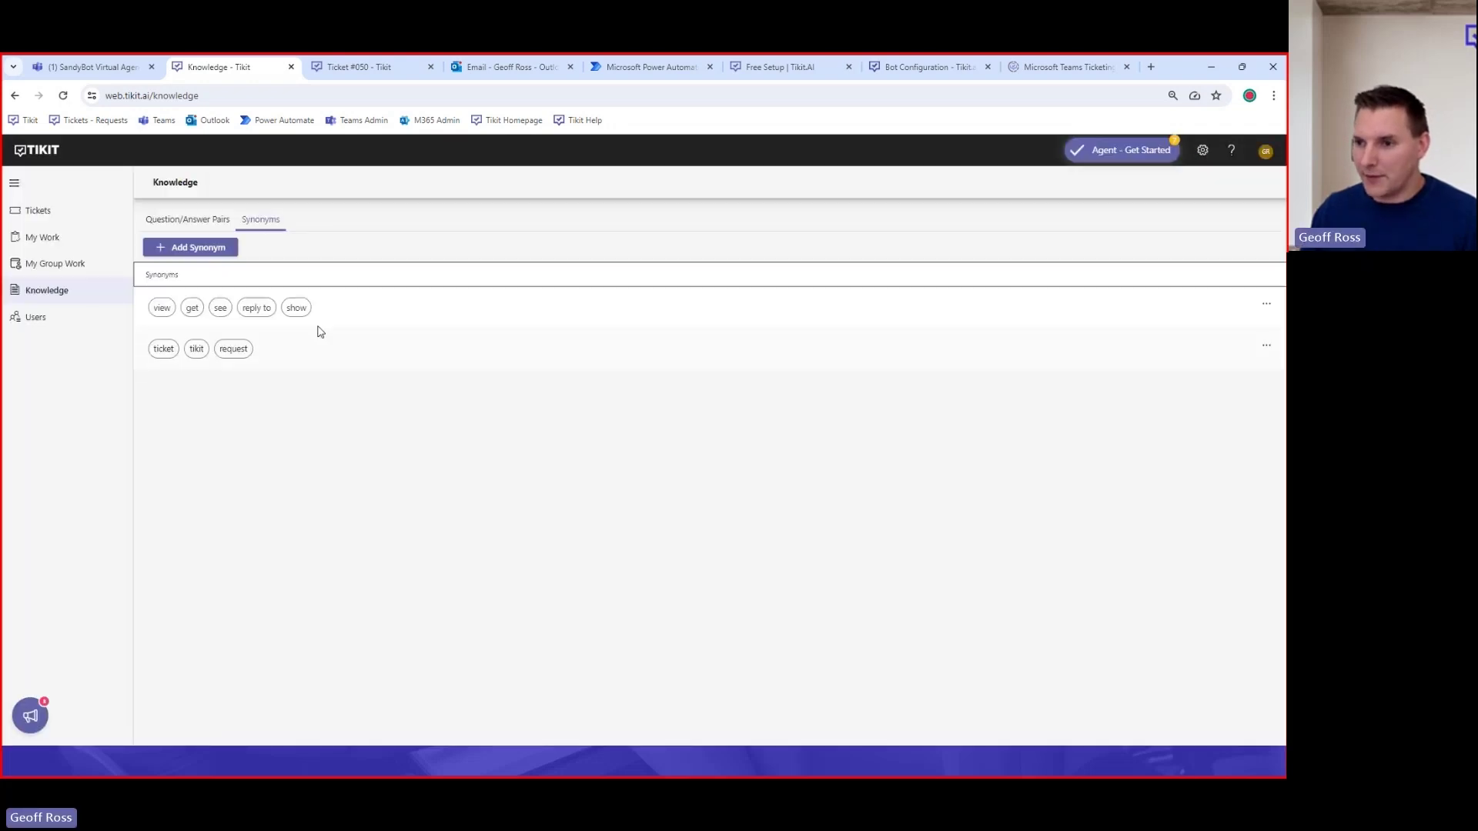
click(189, 221)
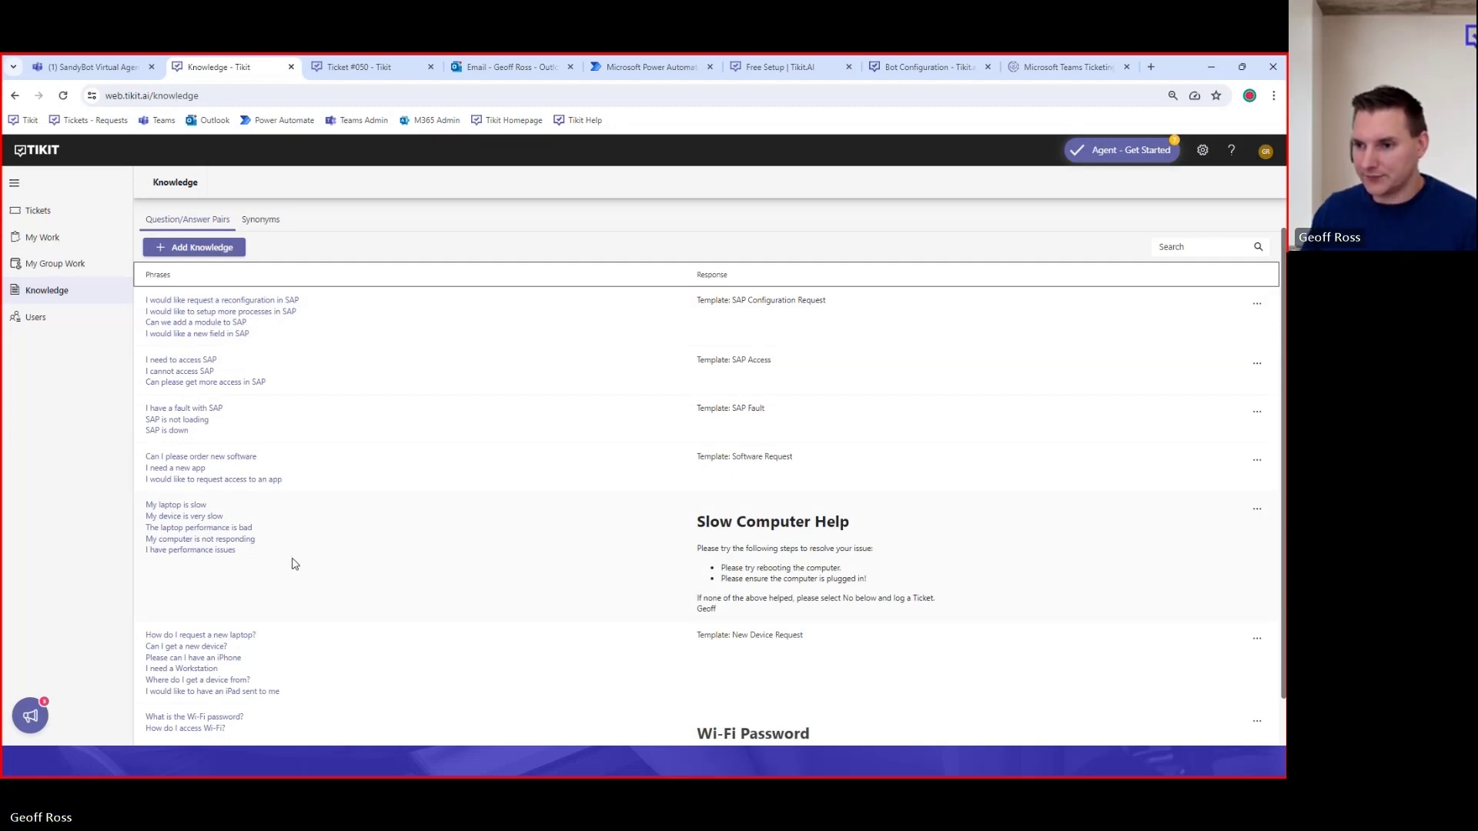
click(254, 222)
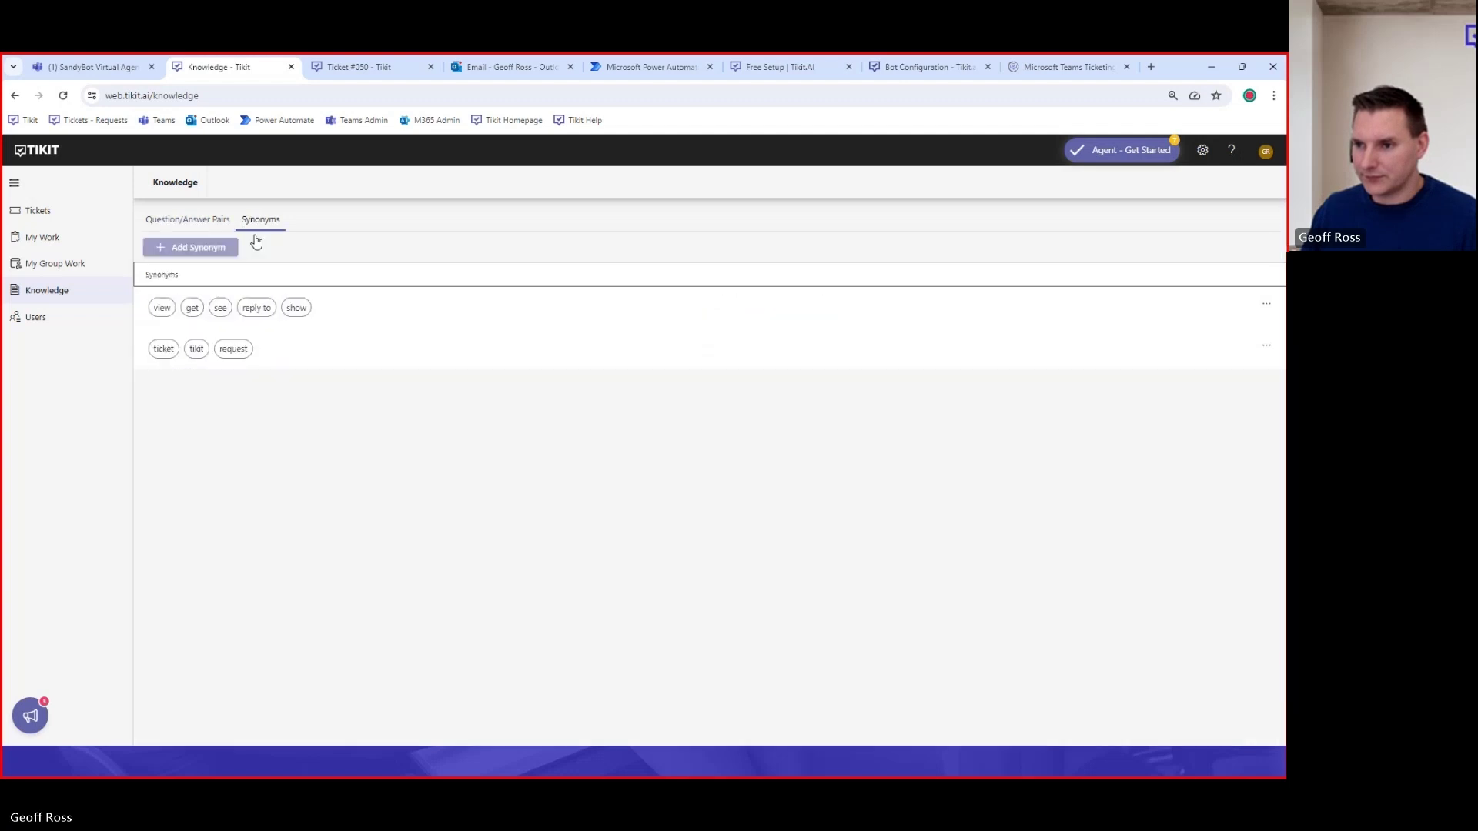
click(178, 251)
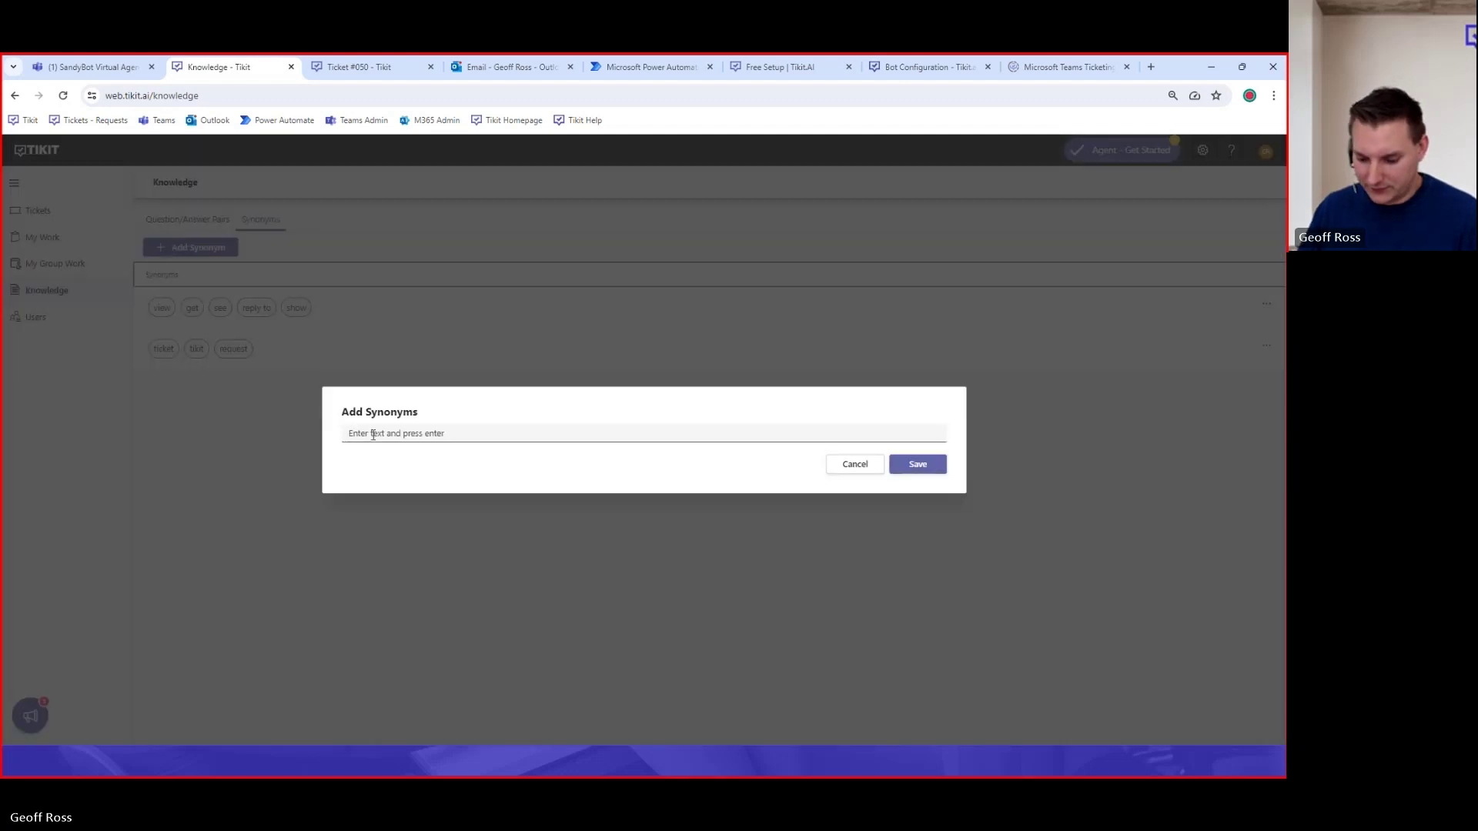
Enter SAP, ERP and HRSystem (no space) as synonyms and save the group
text(SAP)
key(Return)
text(ERP)
key(Return)
text(HR System)
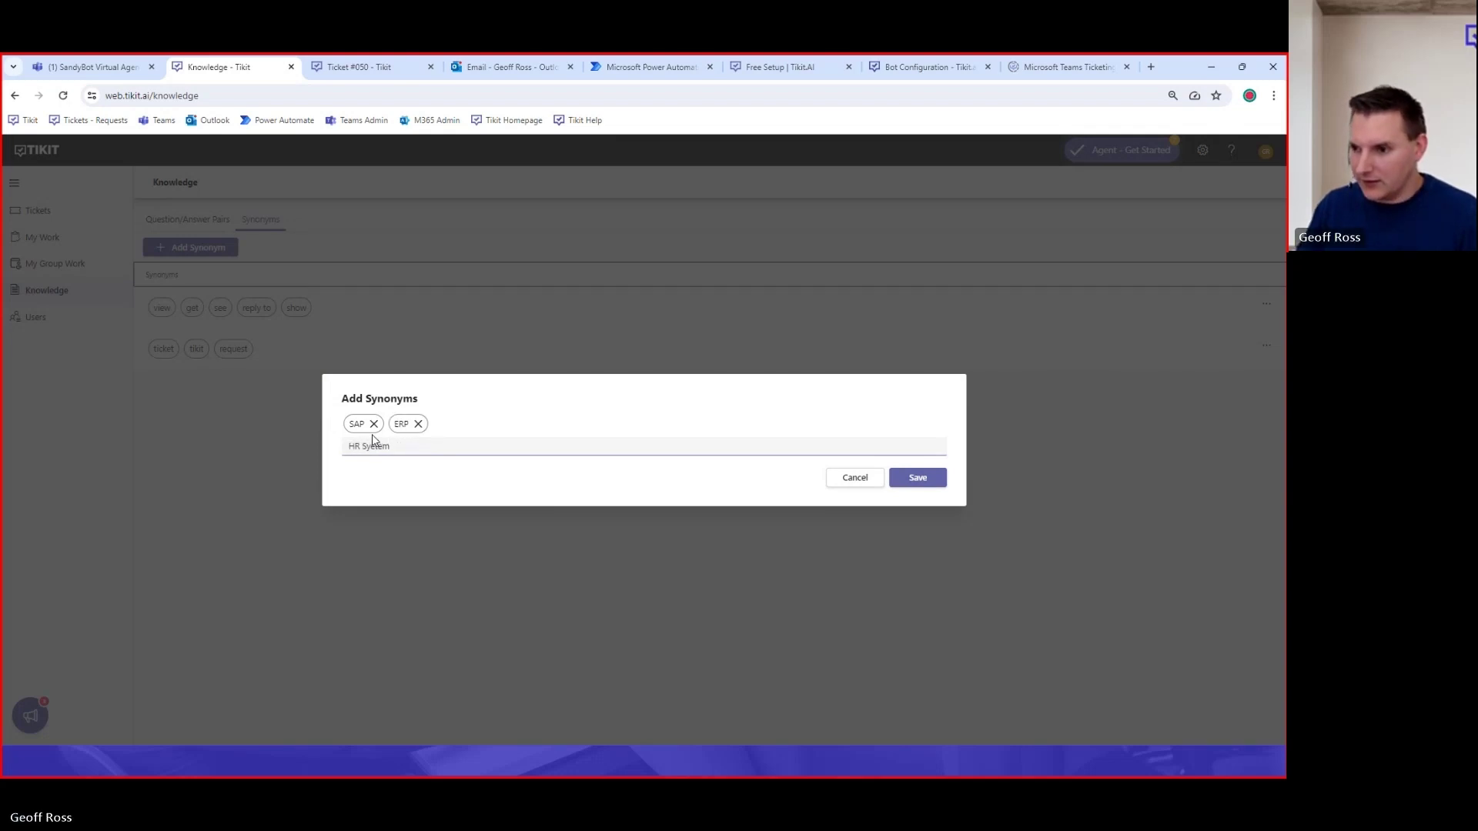
key(Return)
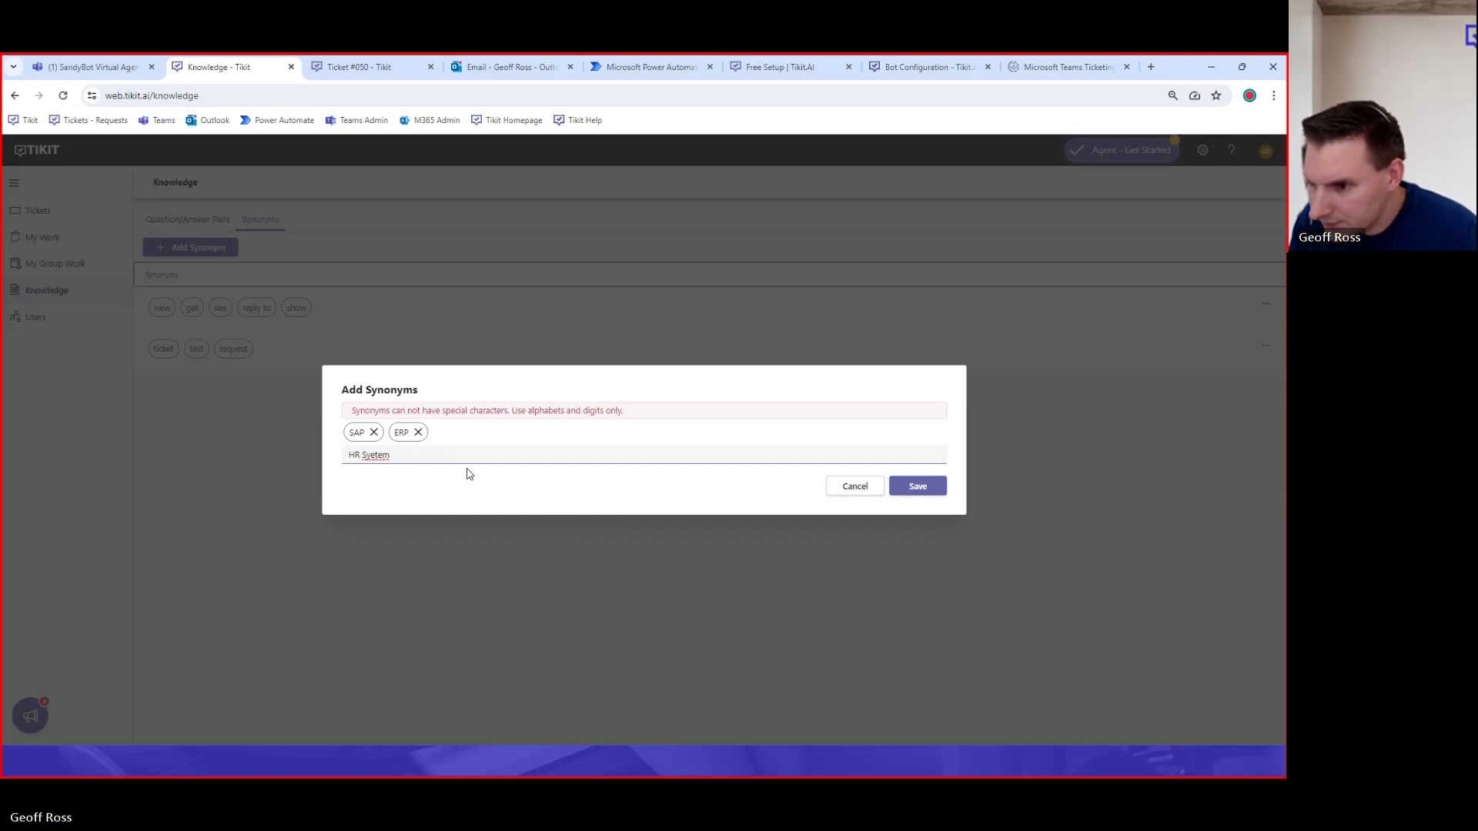
key(BackSpace)
key(Right)
key(Right)
key(Delete)
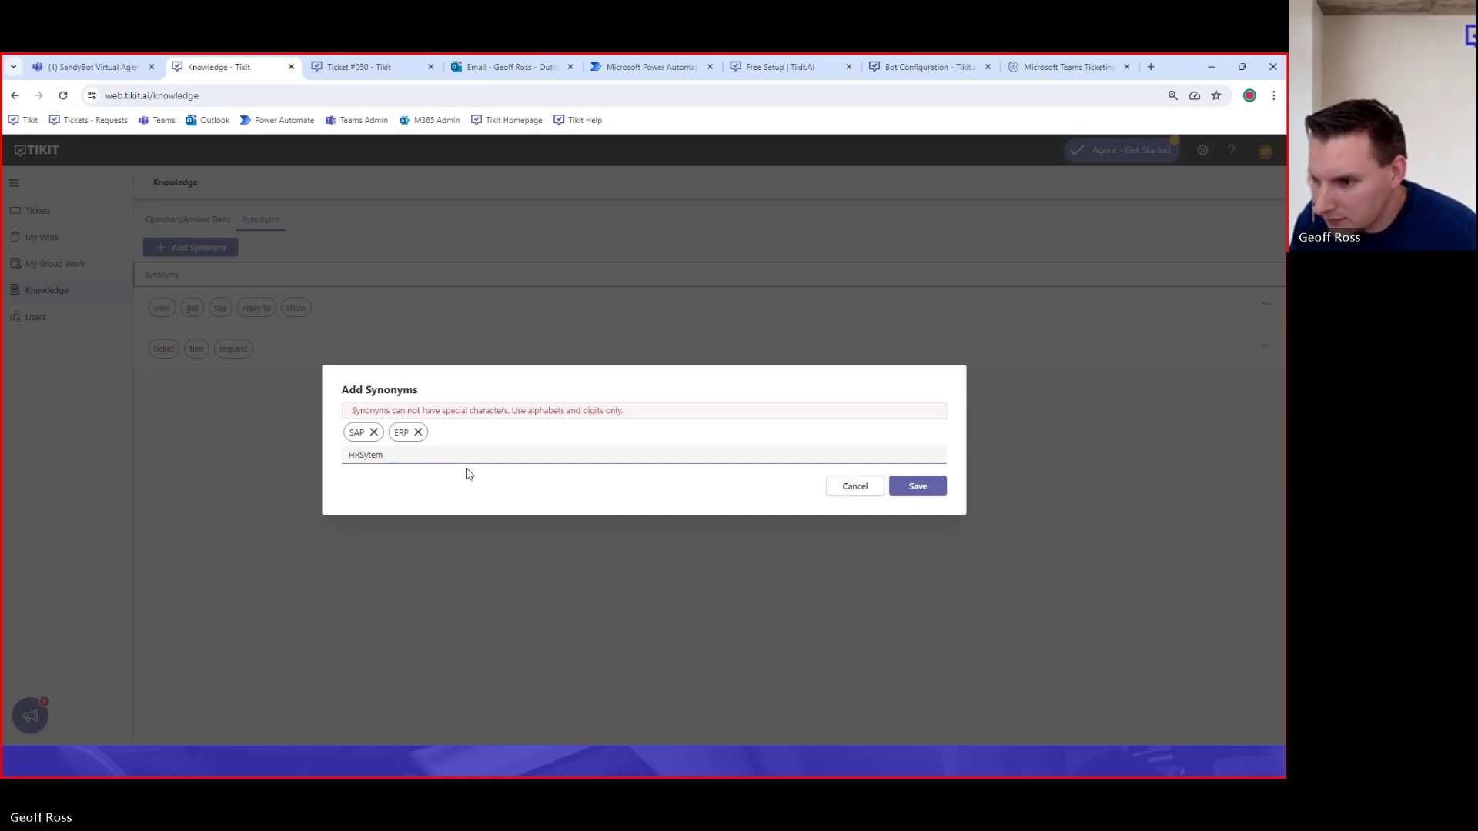
text(s)
key(Return)
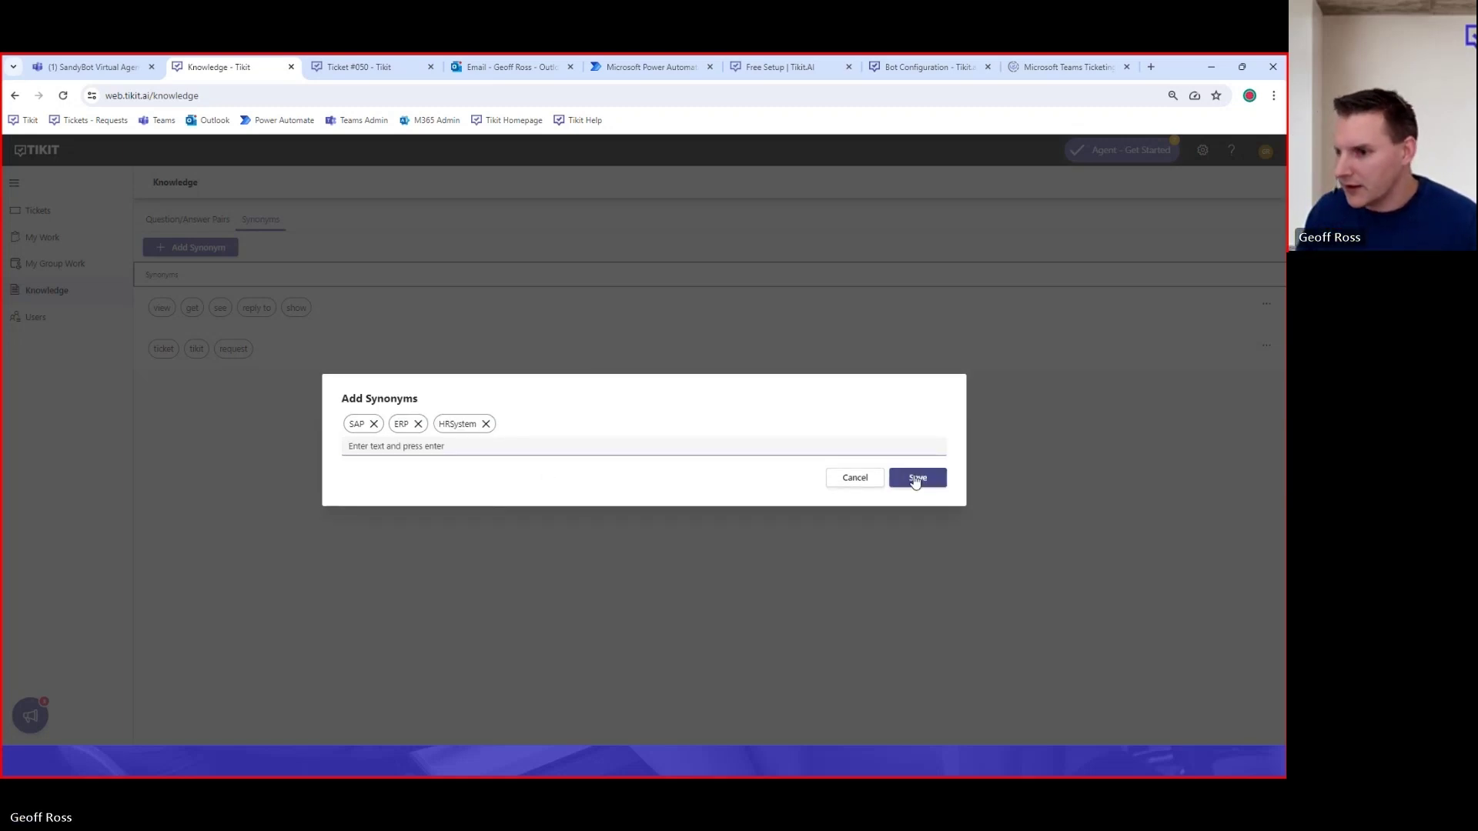
click(929, 486)
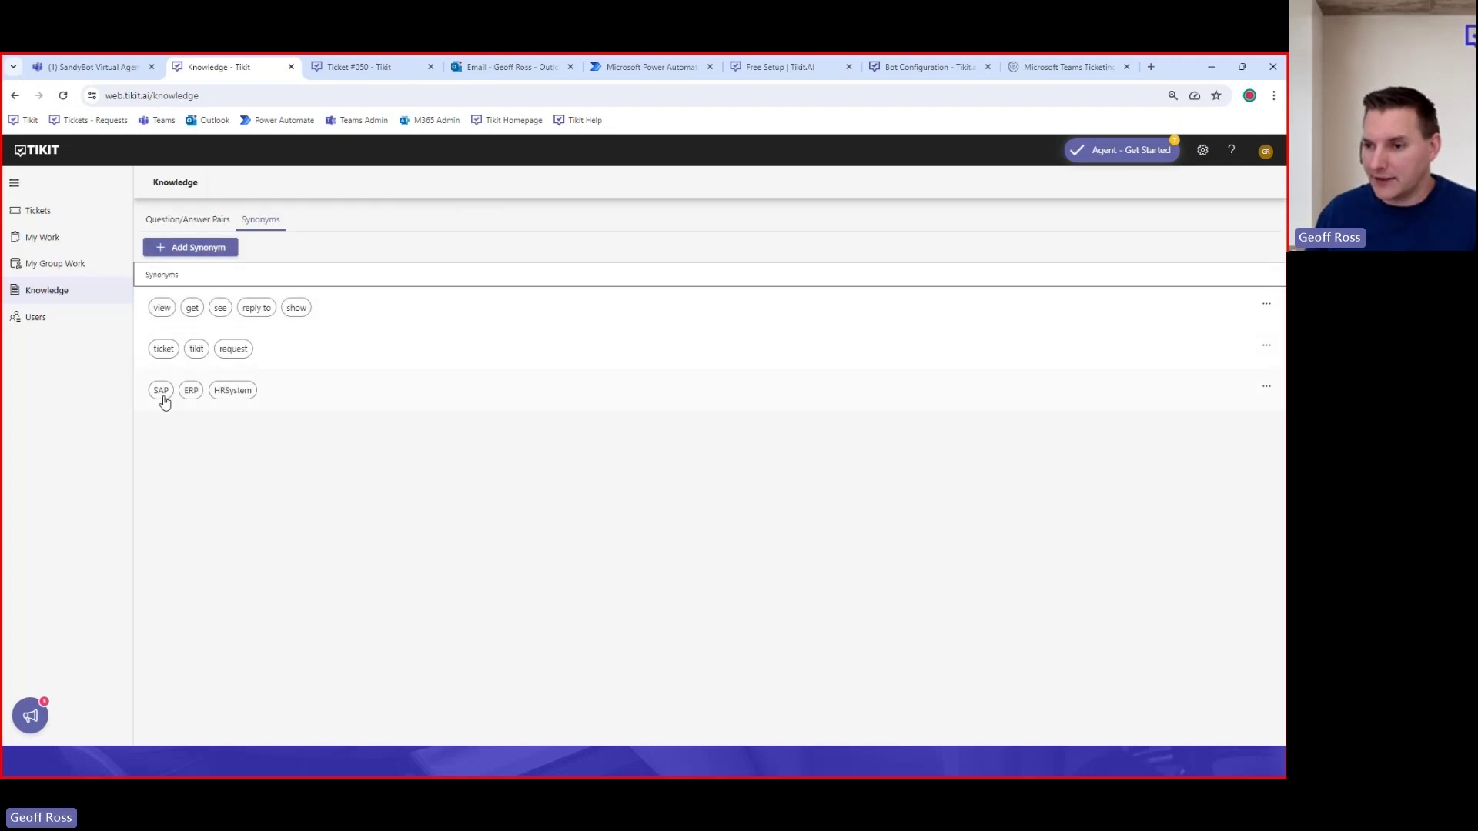
Return to the Question/Answer Pairs list with the SAP phrases and their template responses
click(166, 225)
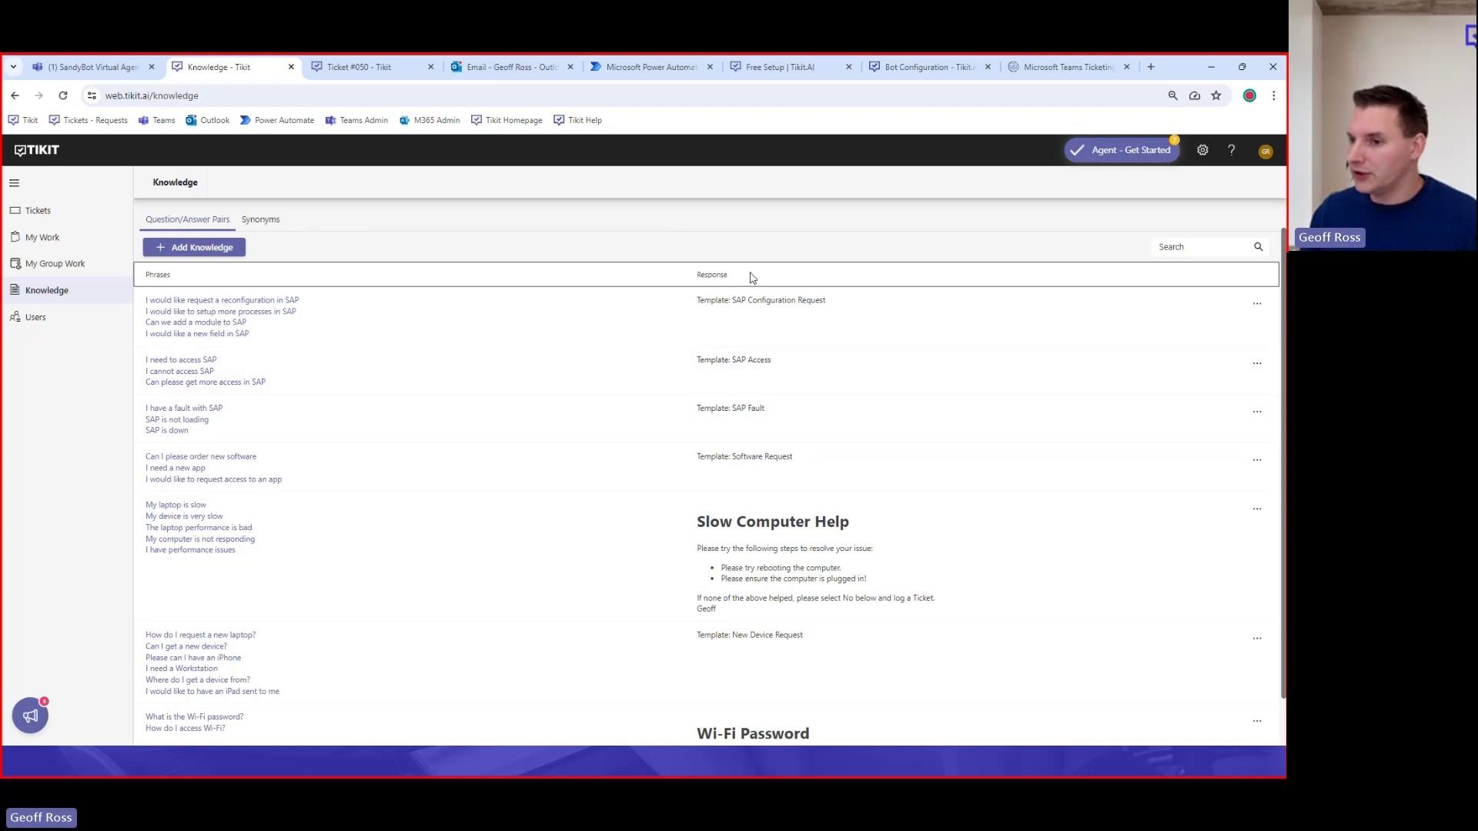
Bring up Bot Configuration at the 15% deflection score threshold and 5 returned KB responses
click(1203, 152)
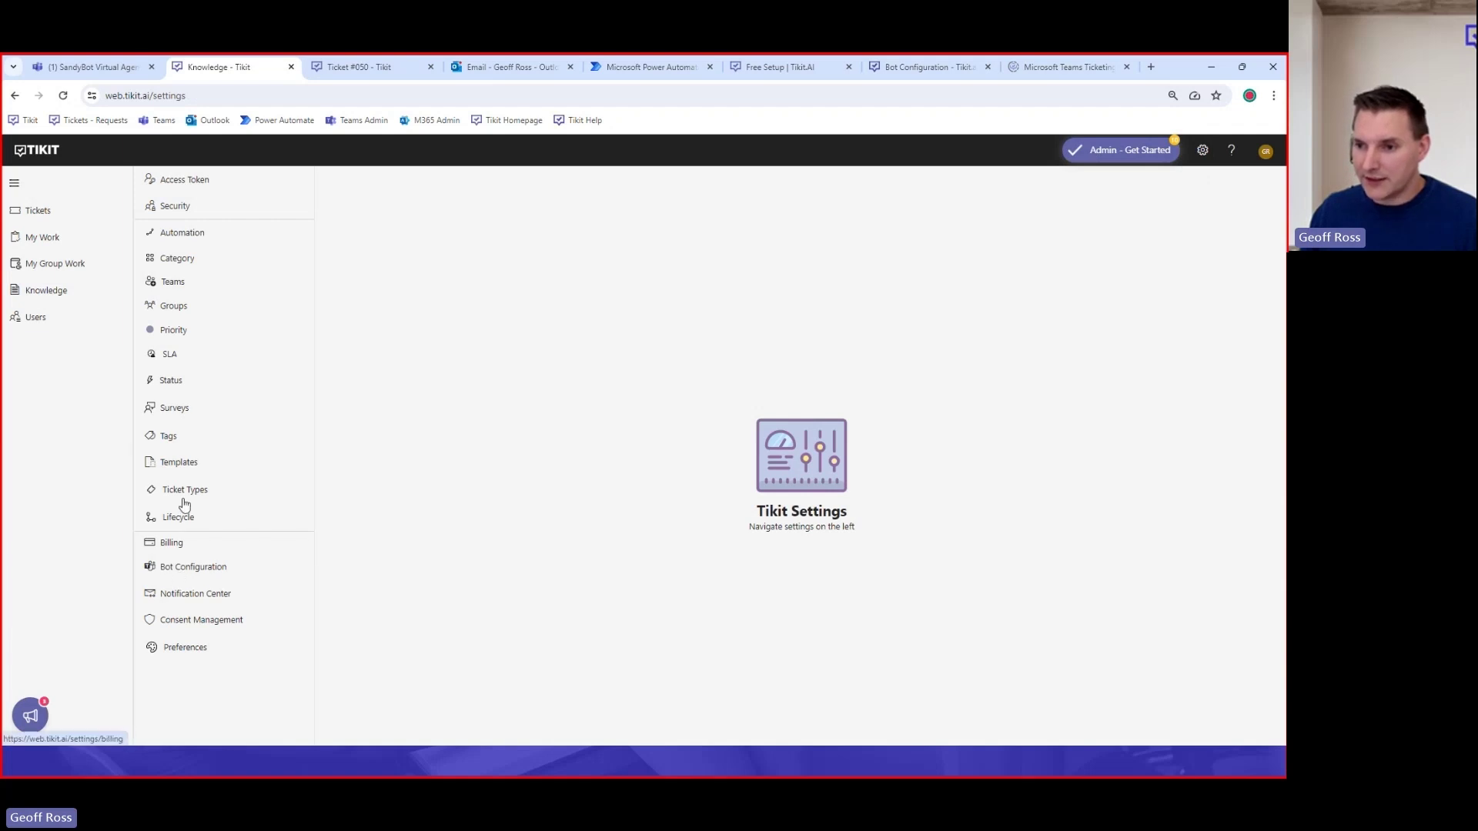
click(177, 570)
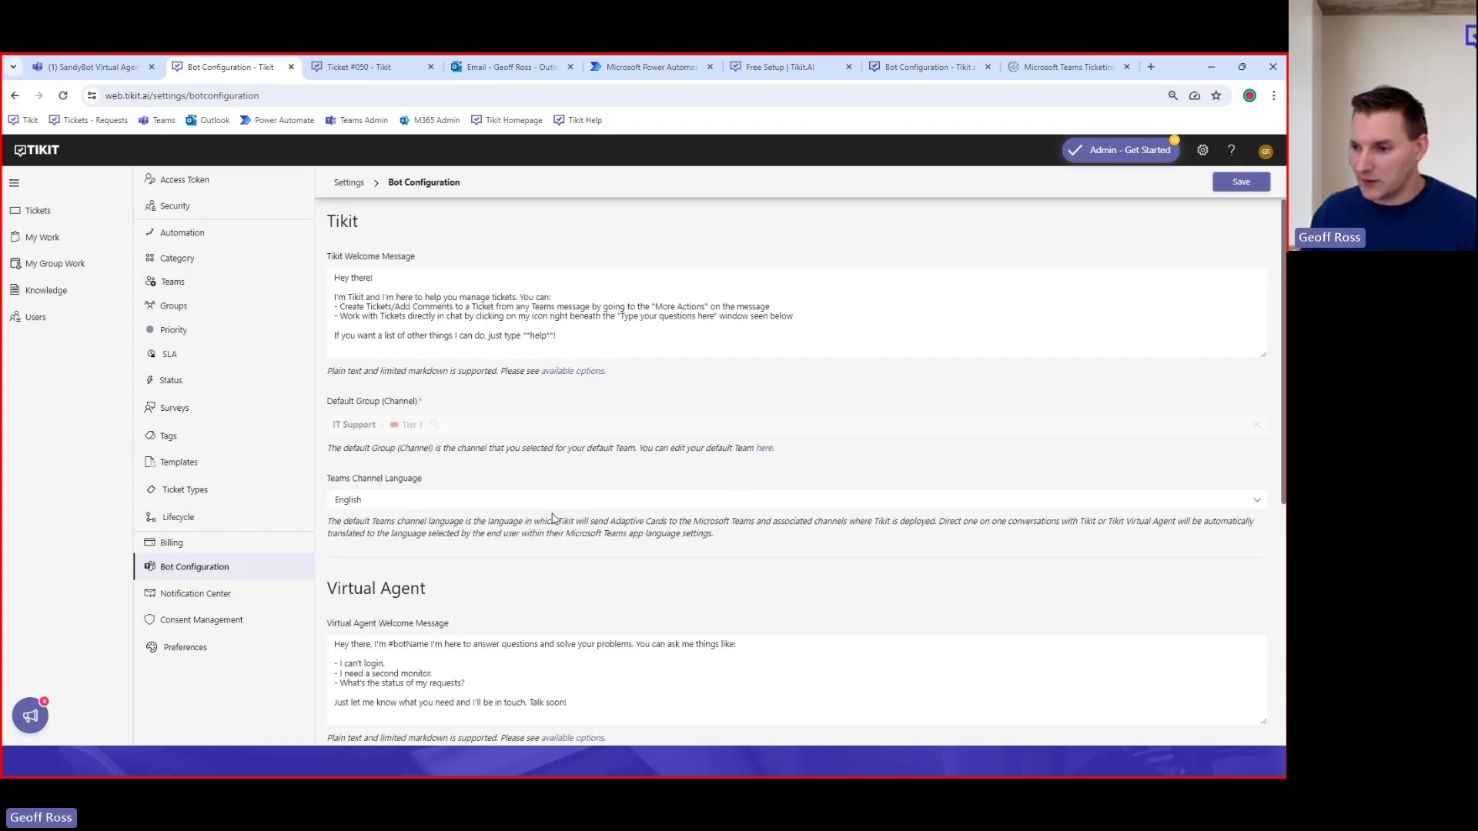
scroll(553, 514, down, 6)
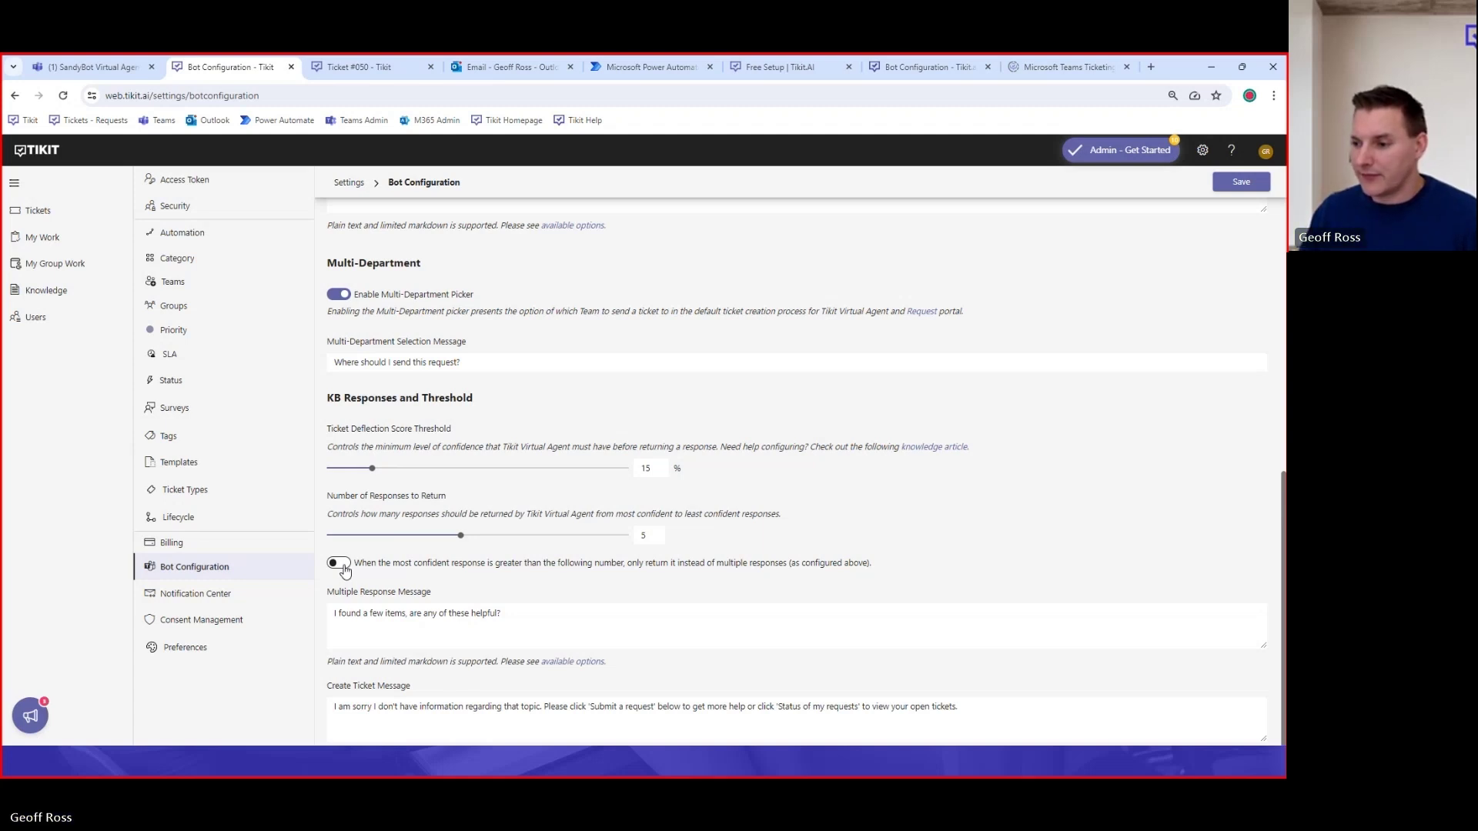
Review the Multiple Response Message, leaving 'I found a few items, are any of these helpful?' unchanged
drag(550, 620, 311, 620)
click(525, 630)
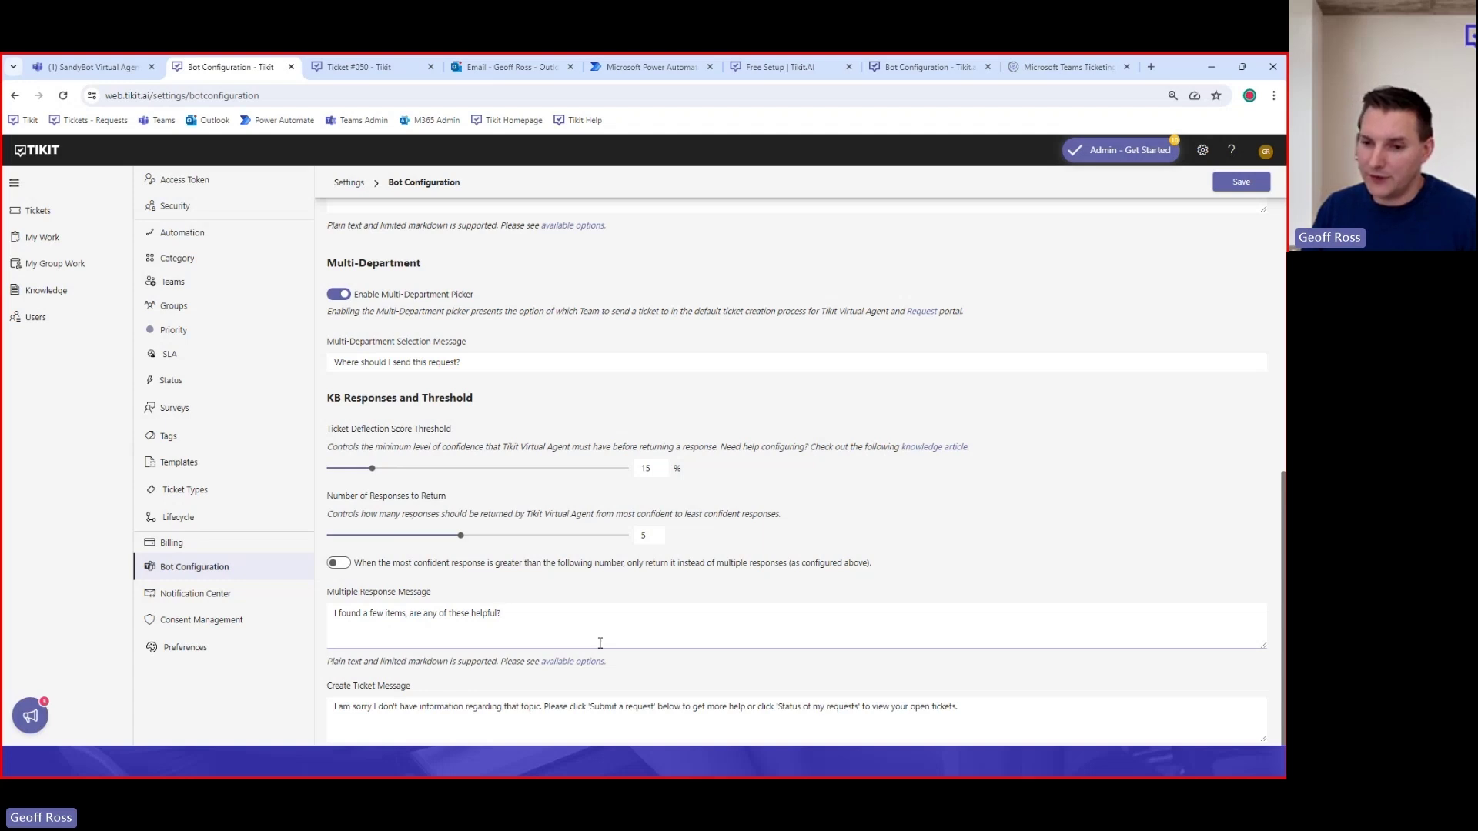
click(600, 642)
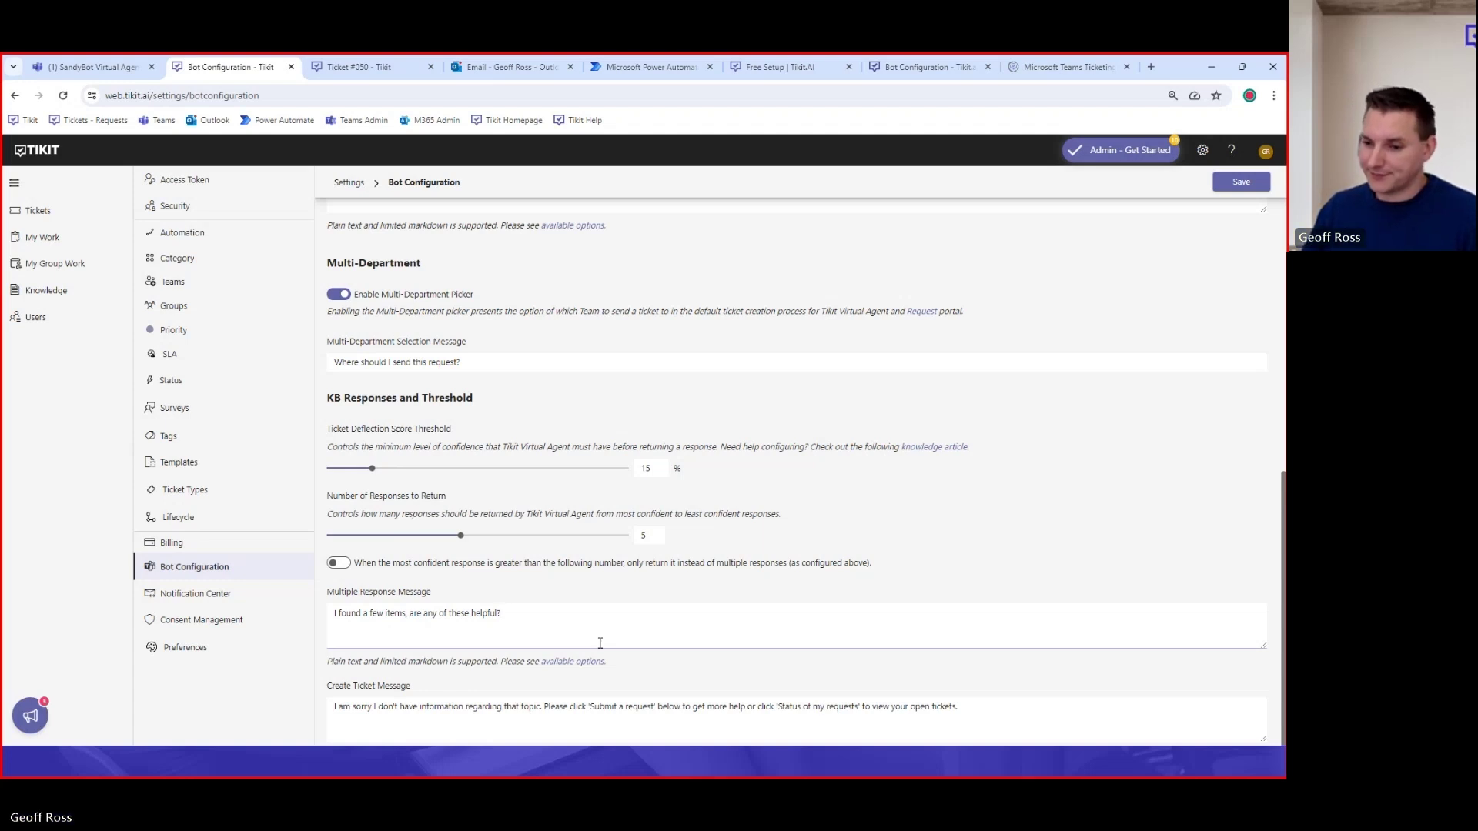